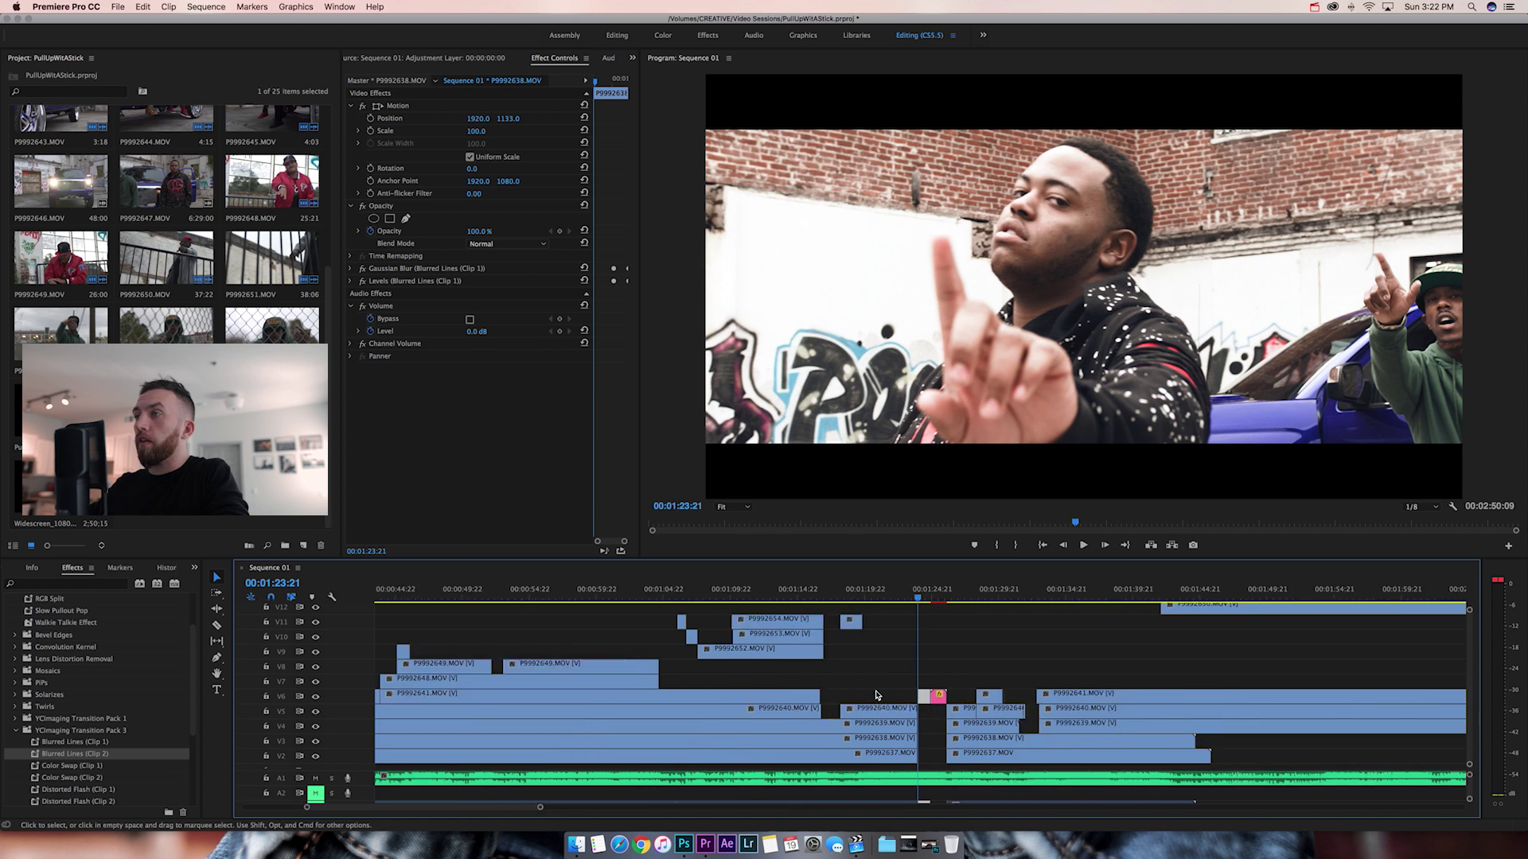
Replace the P9992638.MOV clip starting at 00:01:23:21 with an After Effects composition
key("=")
key("=")
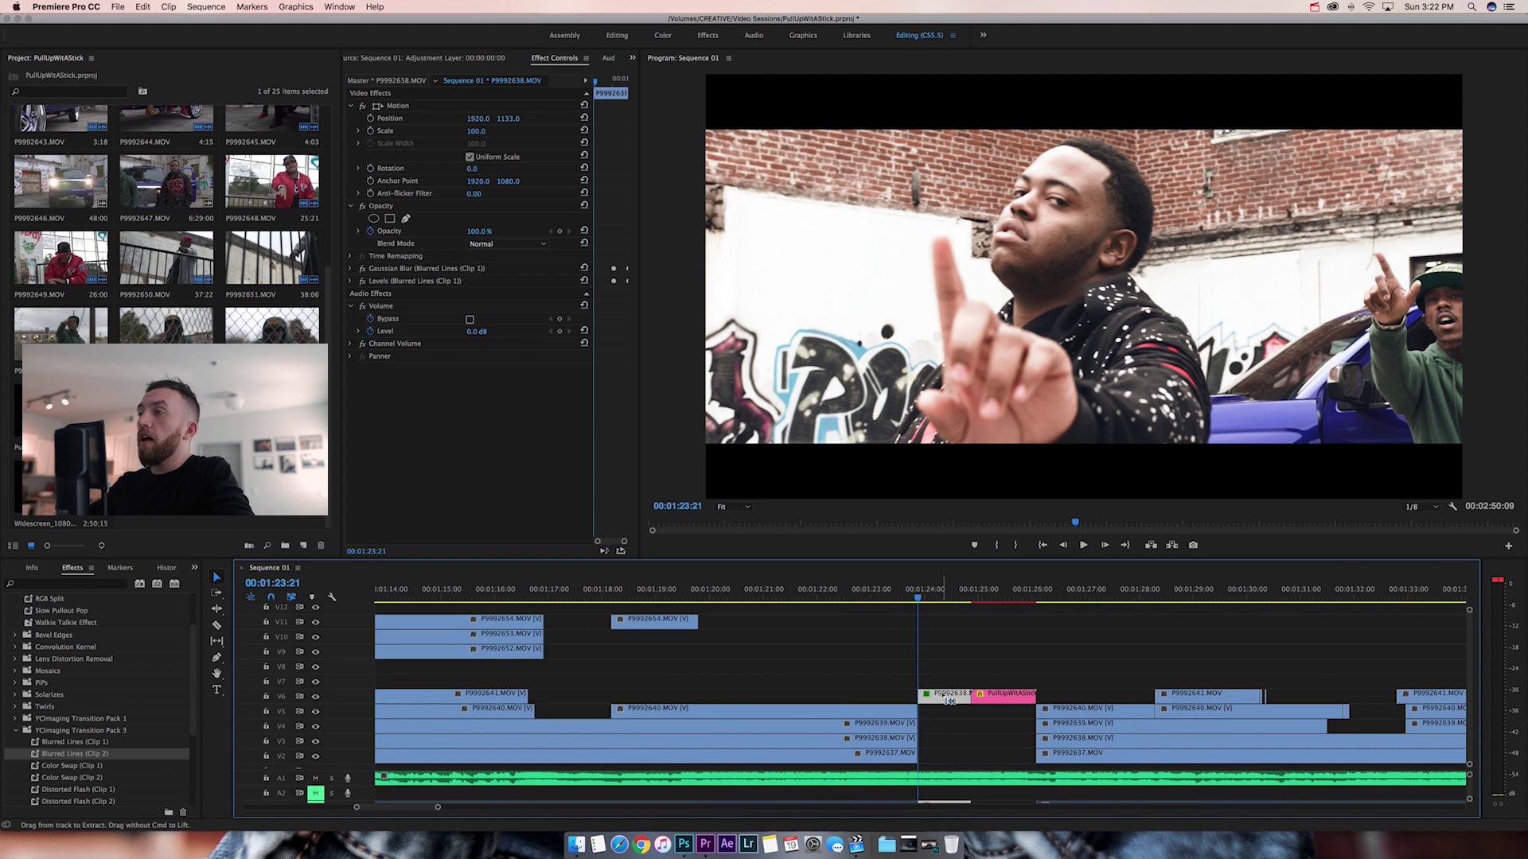
mouse_move(918, 597)
left_mouse_down()
mouse_move(958, 597)
mouse_move(919, 600)
left_mouse_up()
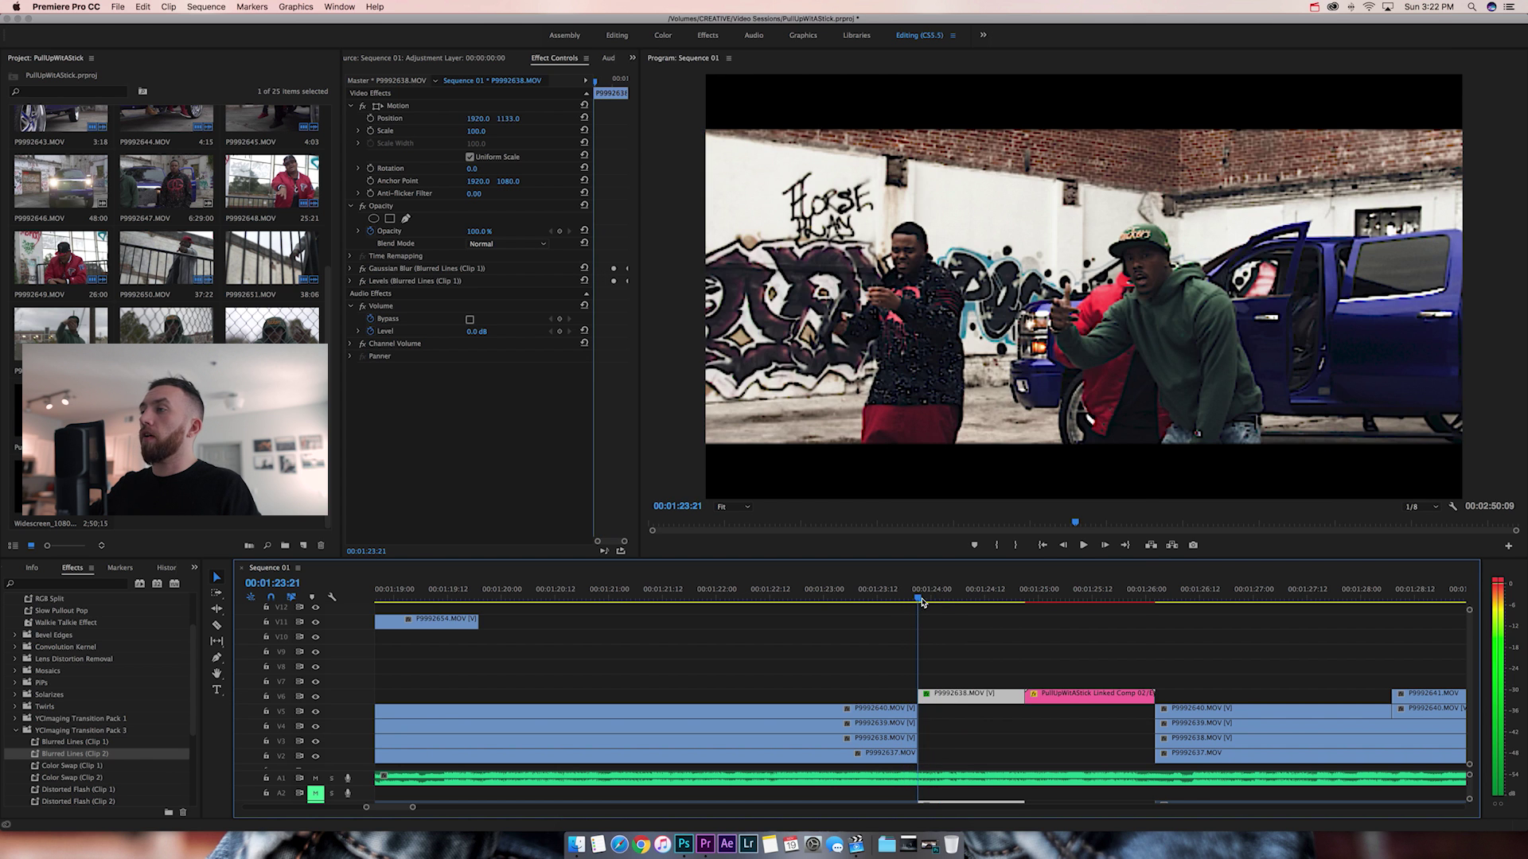
right_click(963, 697)
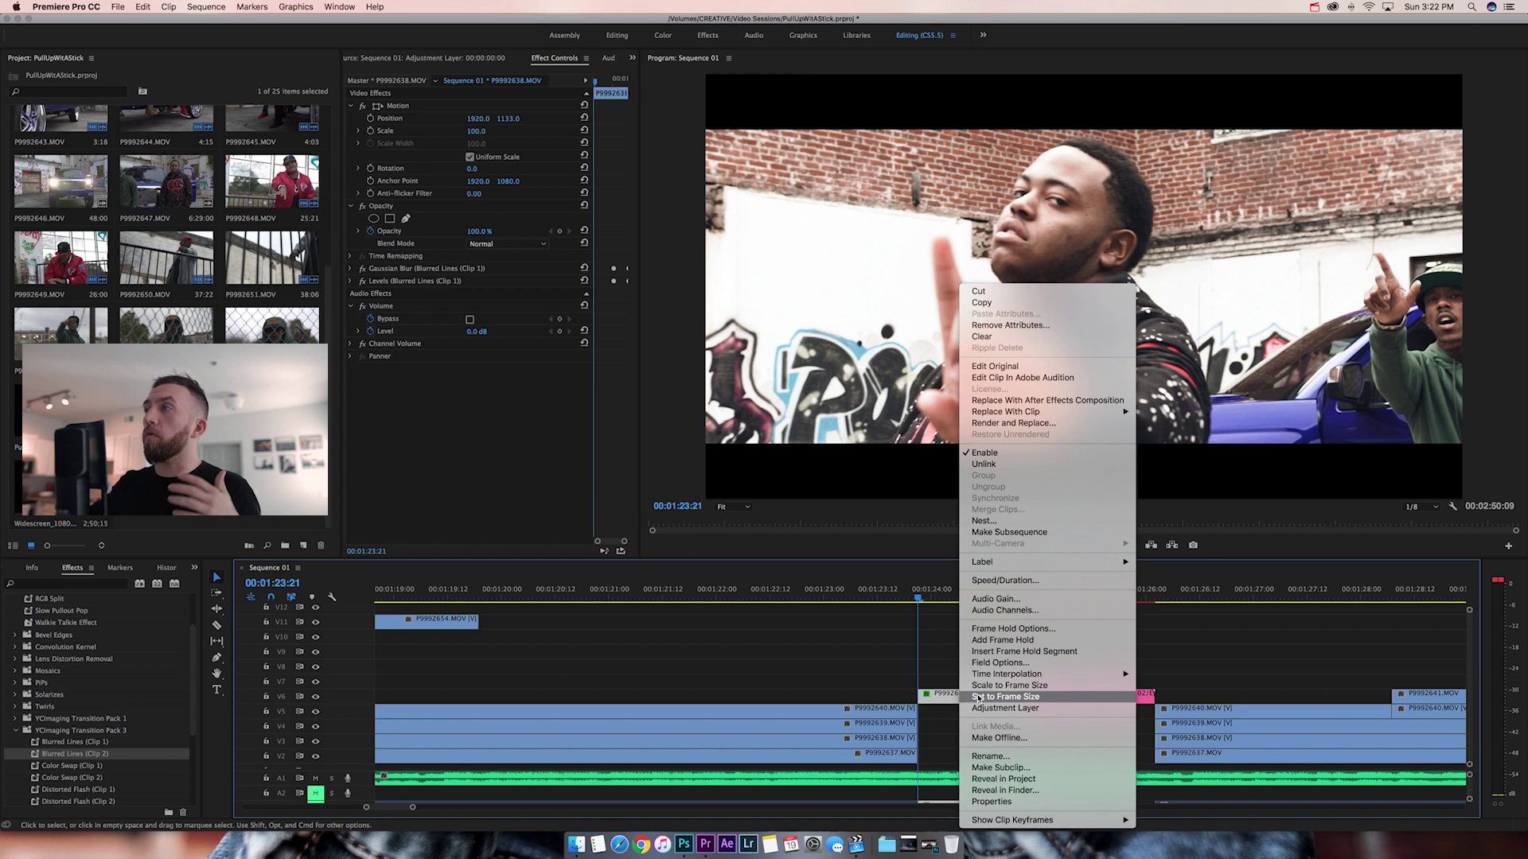
left_click(1043, 400)
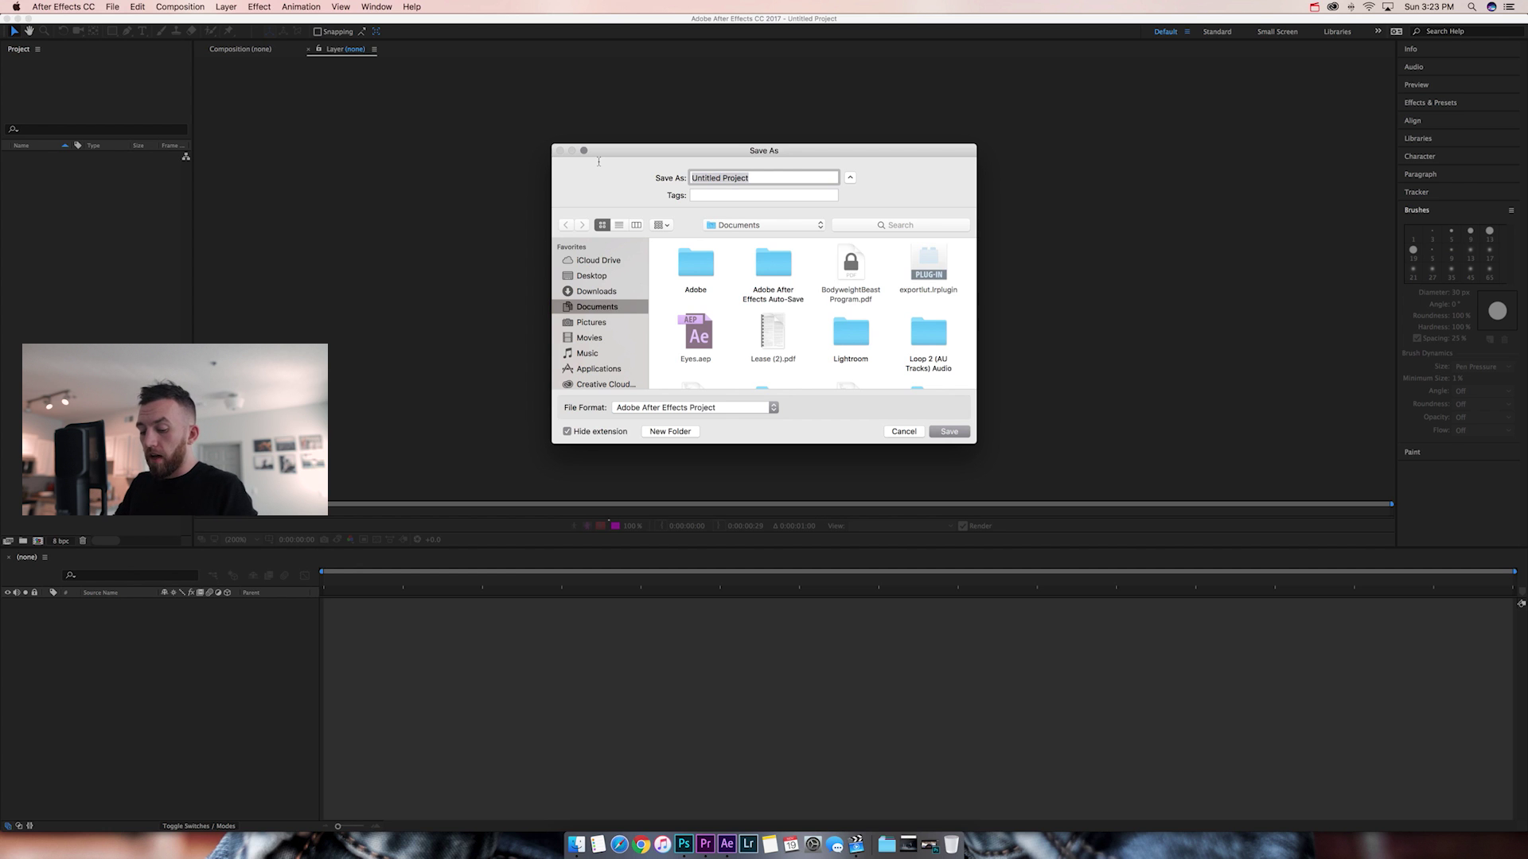
Save the After Effects project as Drawing Effects Tutorial and open the P9992638.MOV layer in its own layer view
type("Drawing Effects Tutorial")
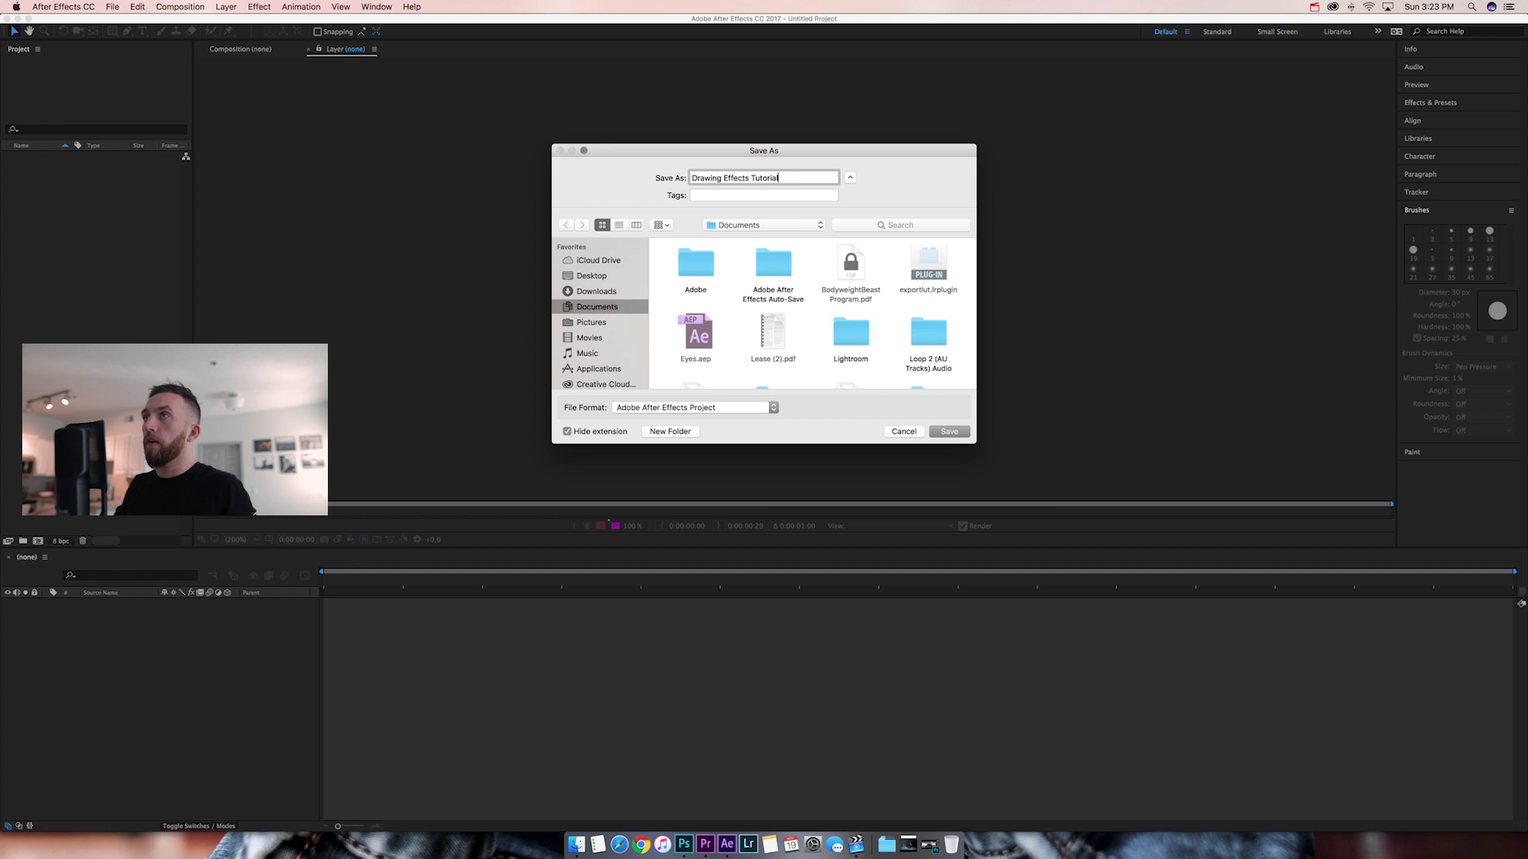
left_click(950, 431)
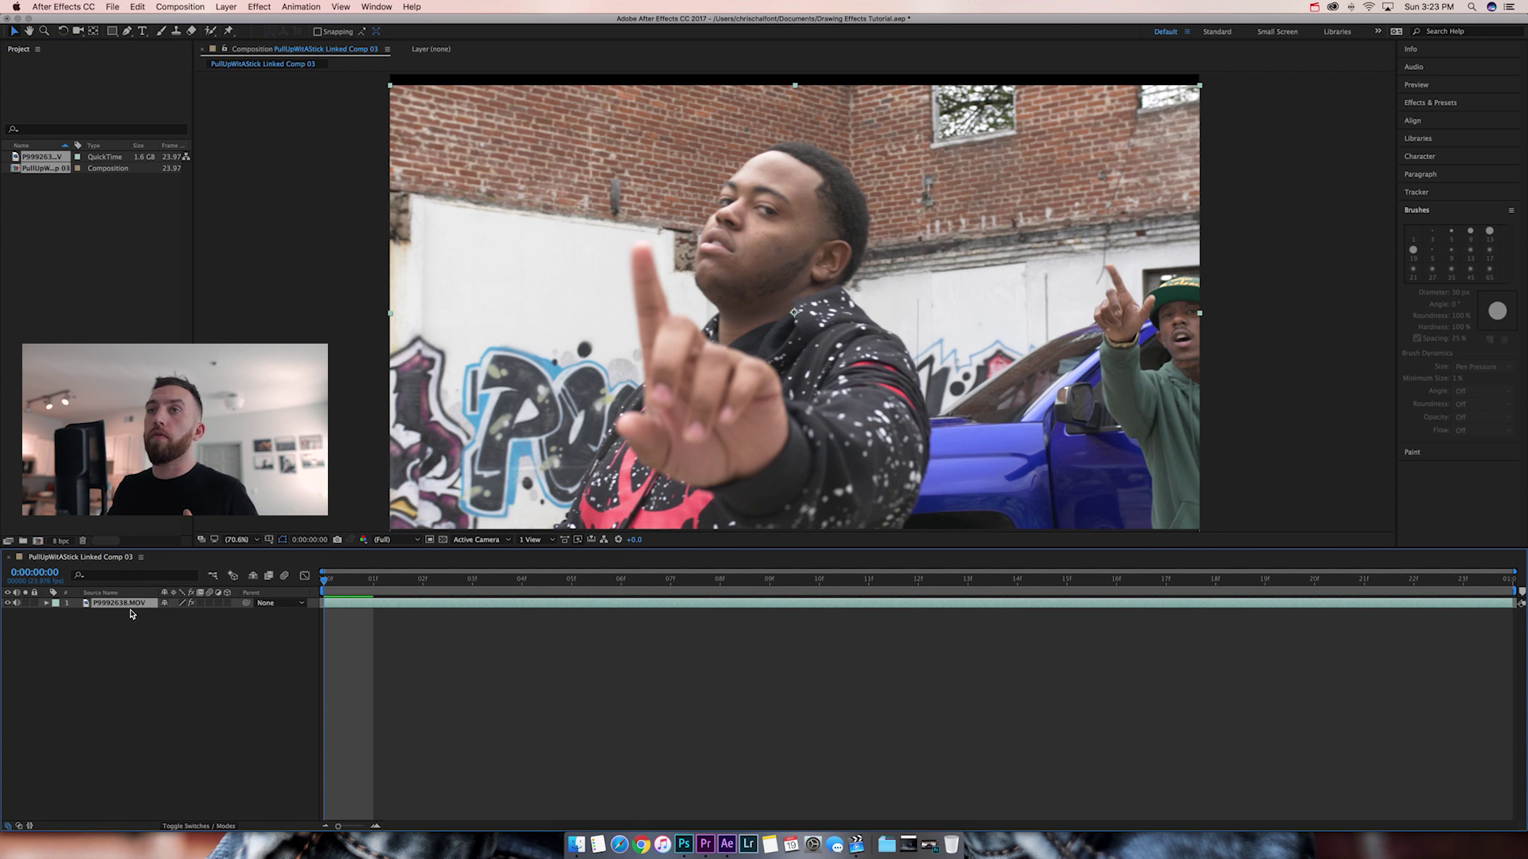
double_click(123, 605)
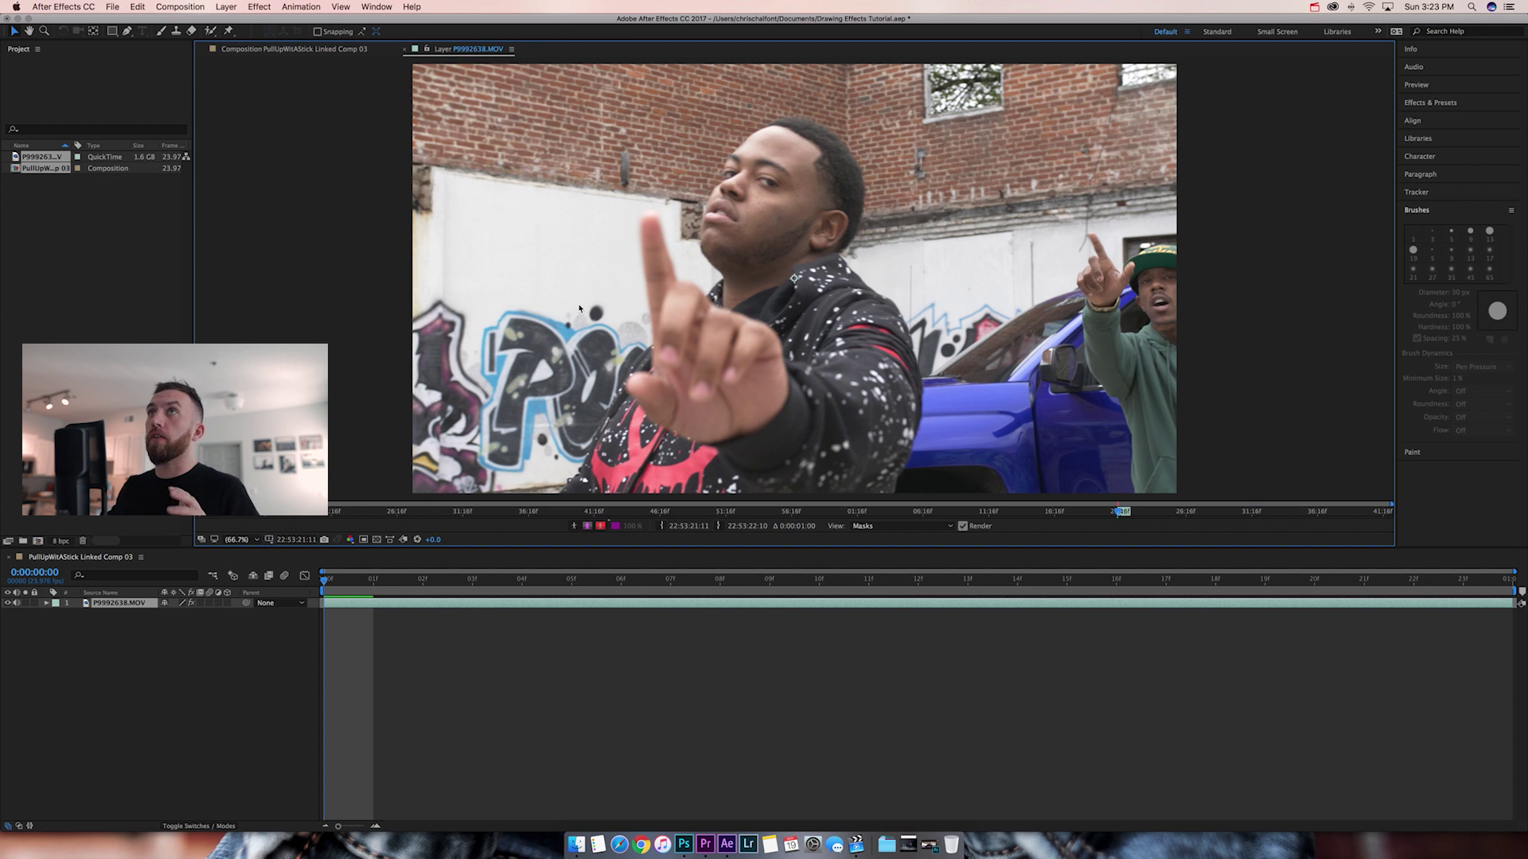
Look over the brush settings and bring up the paint settings
left_click(341, 6)
mouse_move(376, 6)
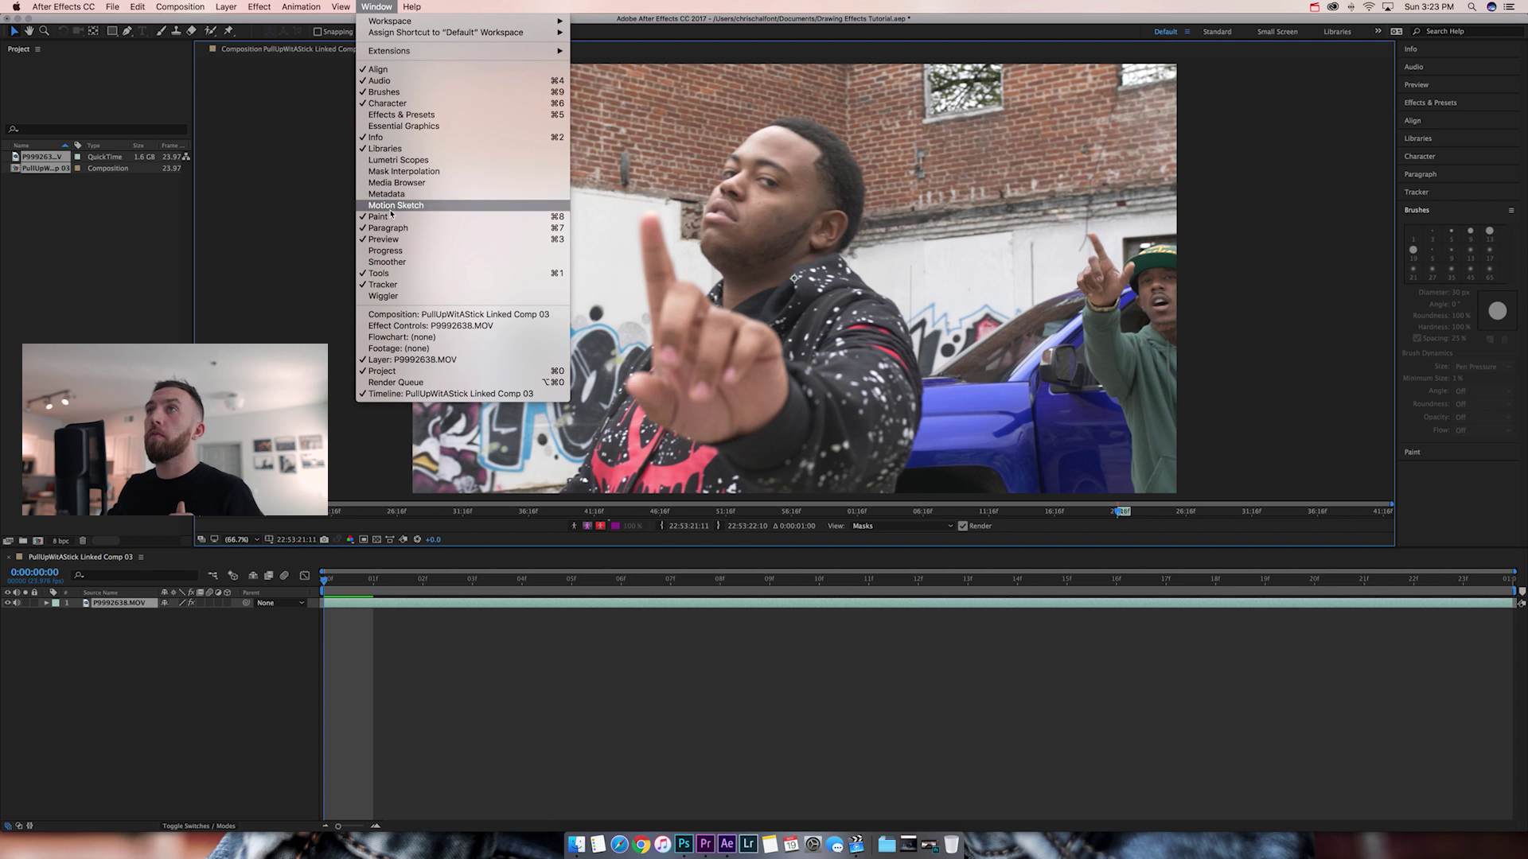
left_click(1423, 297)
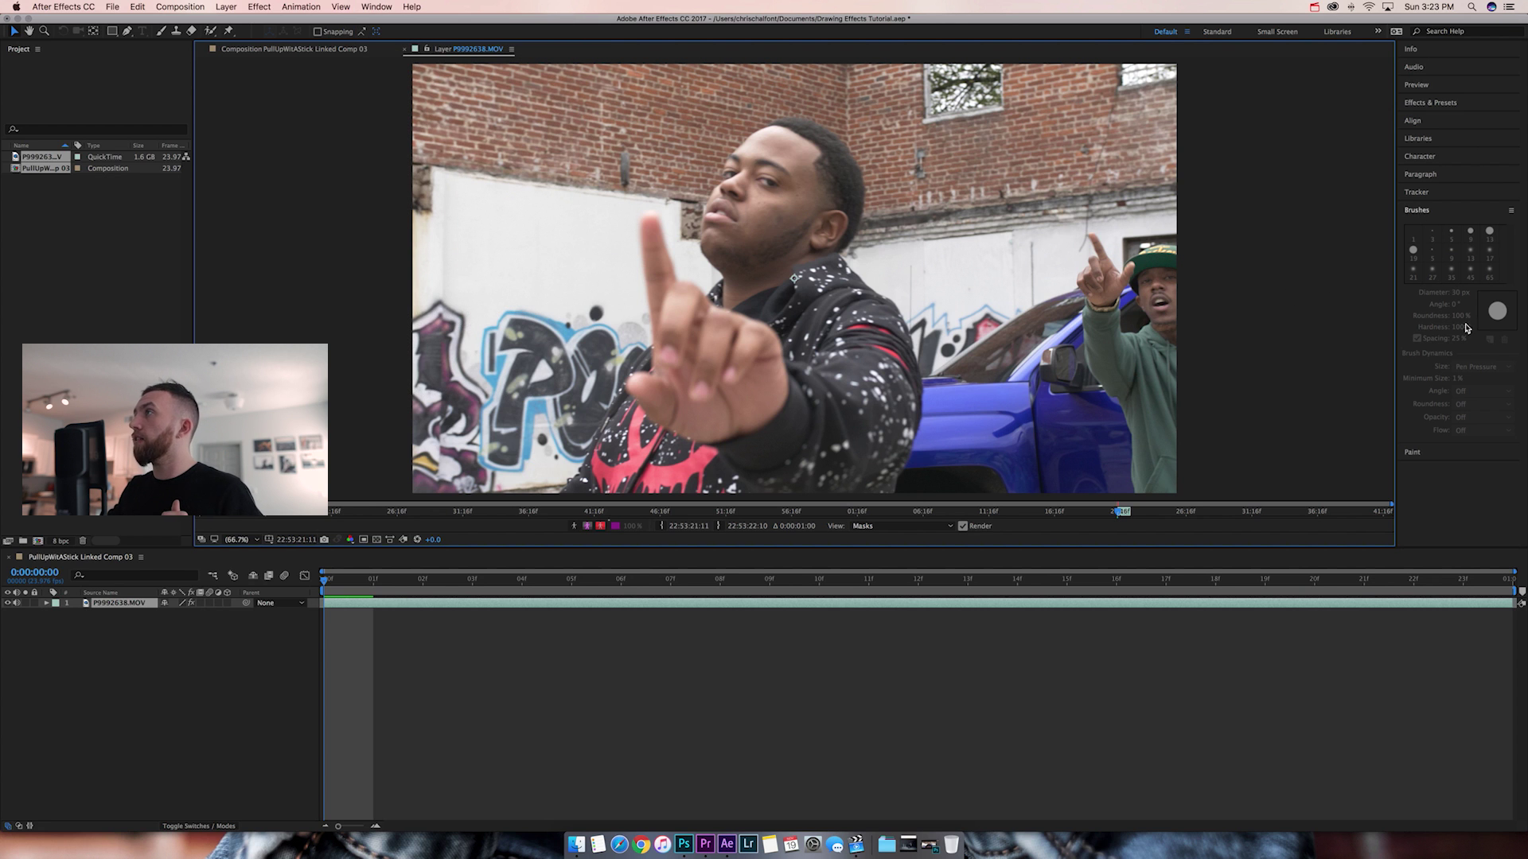
left_click(1468, 219)
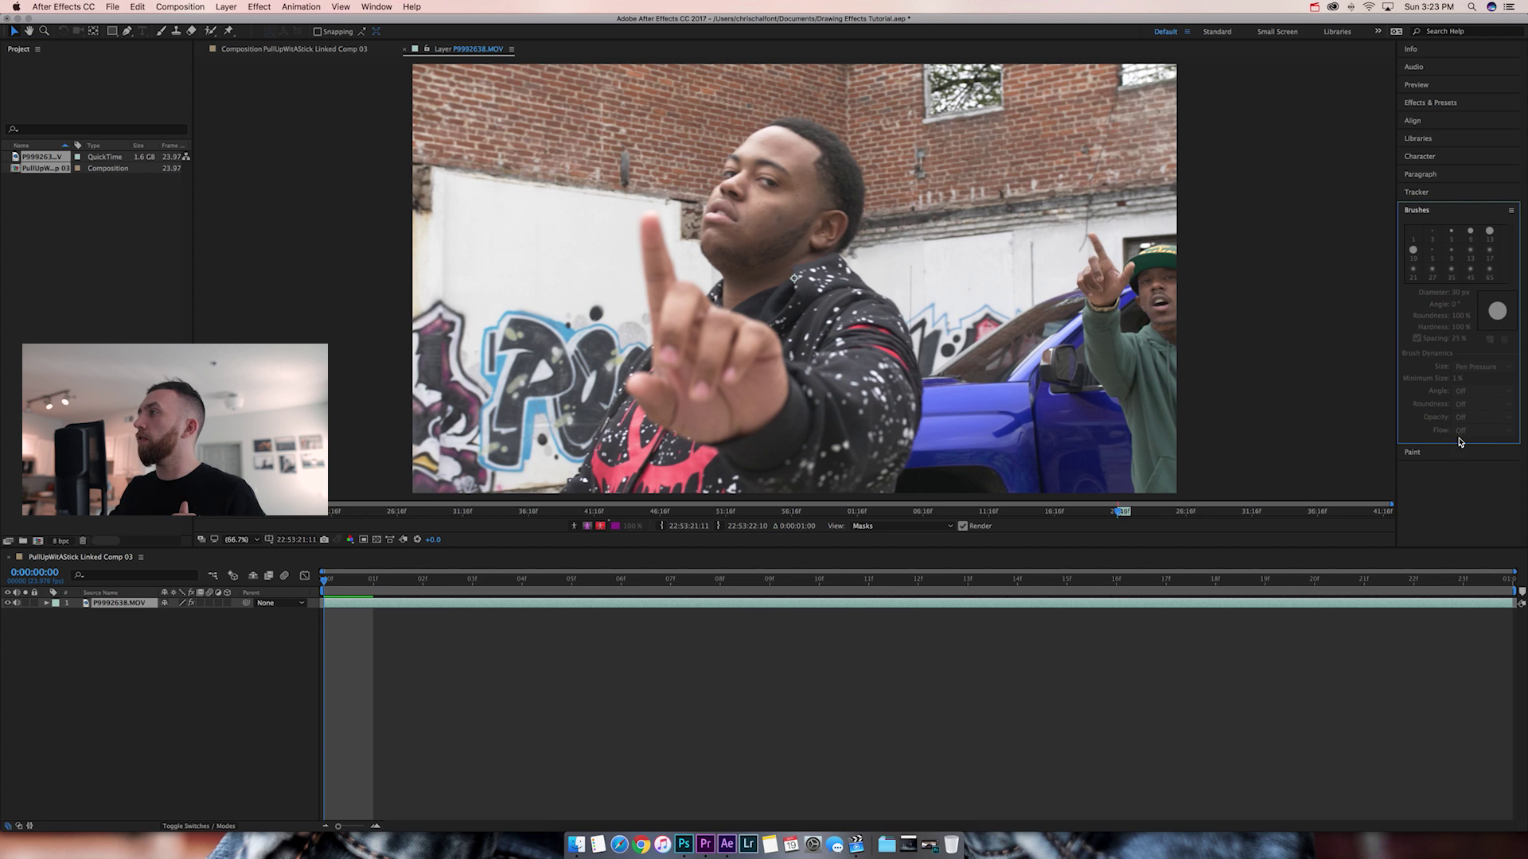
mouse_move(1458, 443)
left_mouse_down()
mouse_move(1464, 242)
mouse_move(1472, 268)
left_mouse_up()
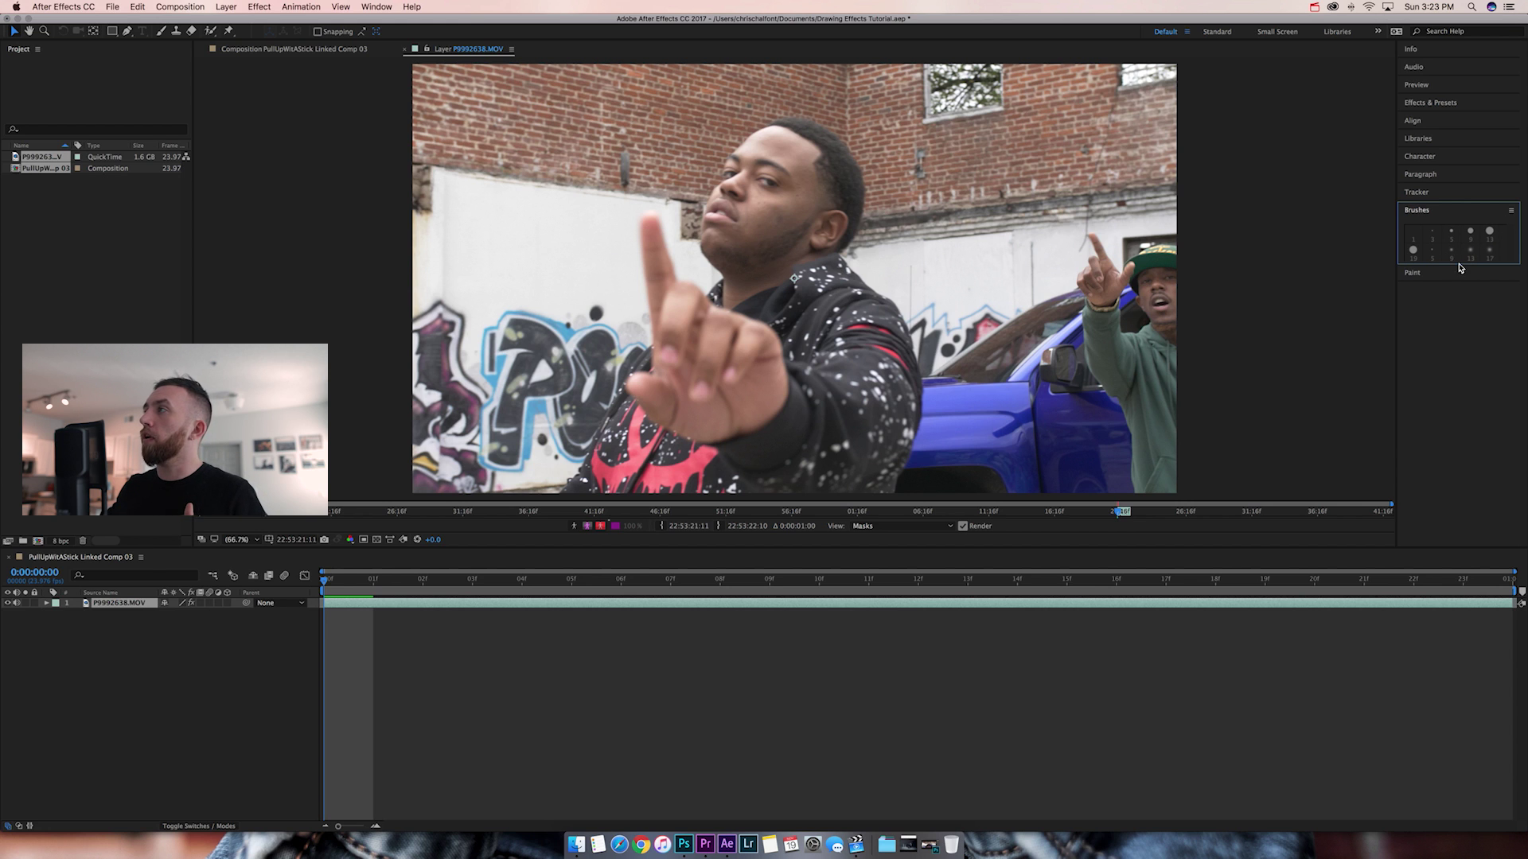
mouse_move(1458, 265)
left_mouse_down()
mouse_move(1452, 489)
mouse_move(1458, 424)
left_mouse_up()
left_click(1451, 460)
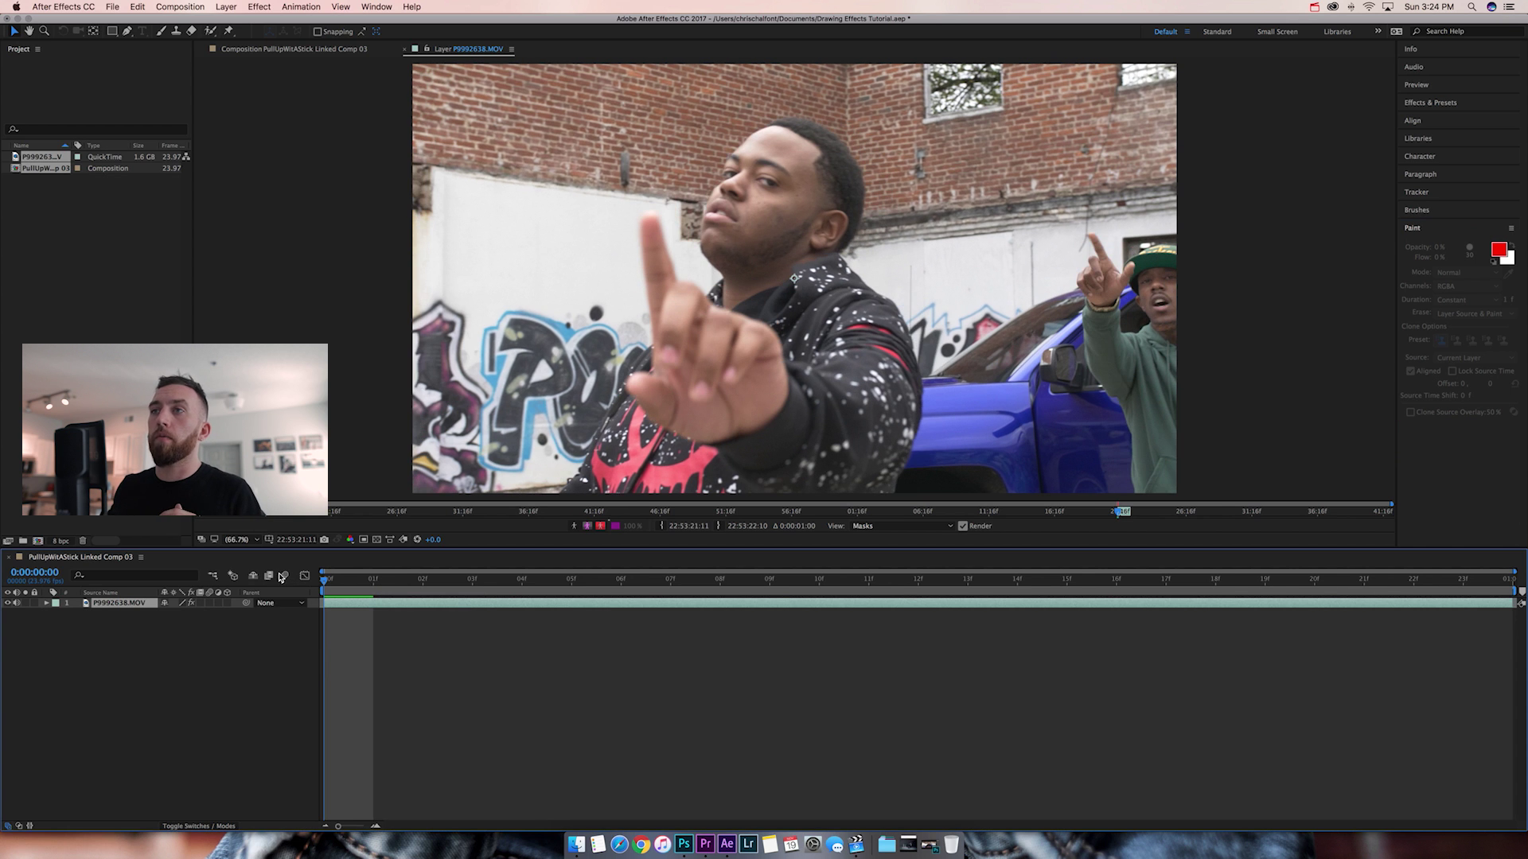
left_click_drag(389, 583, 327, 583)
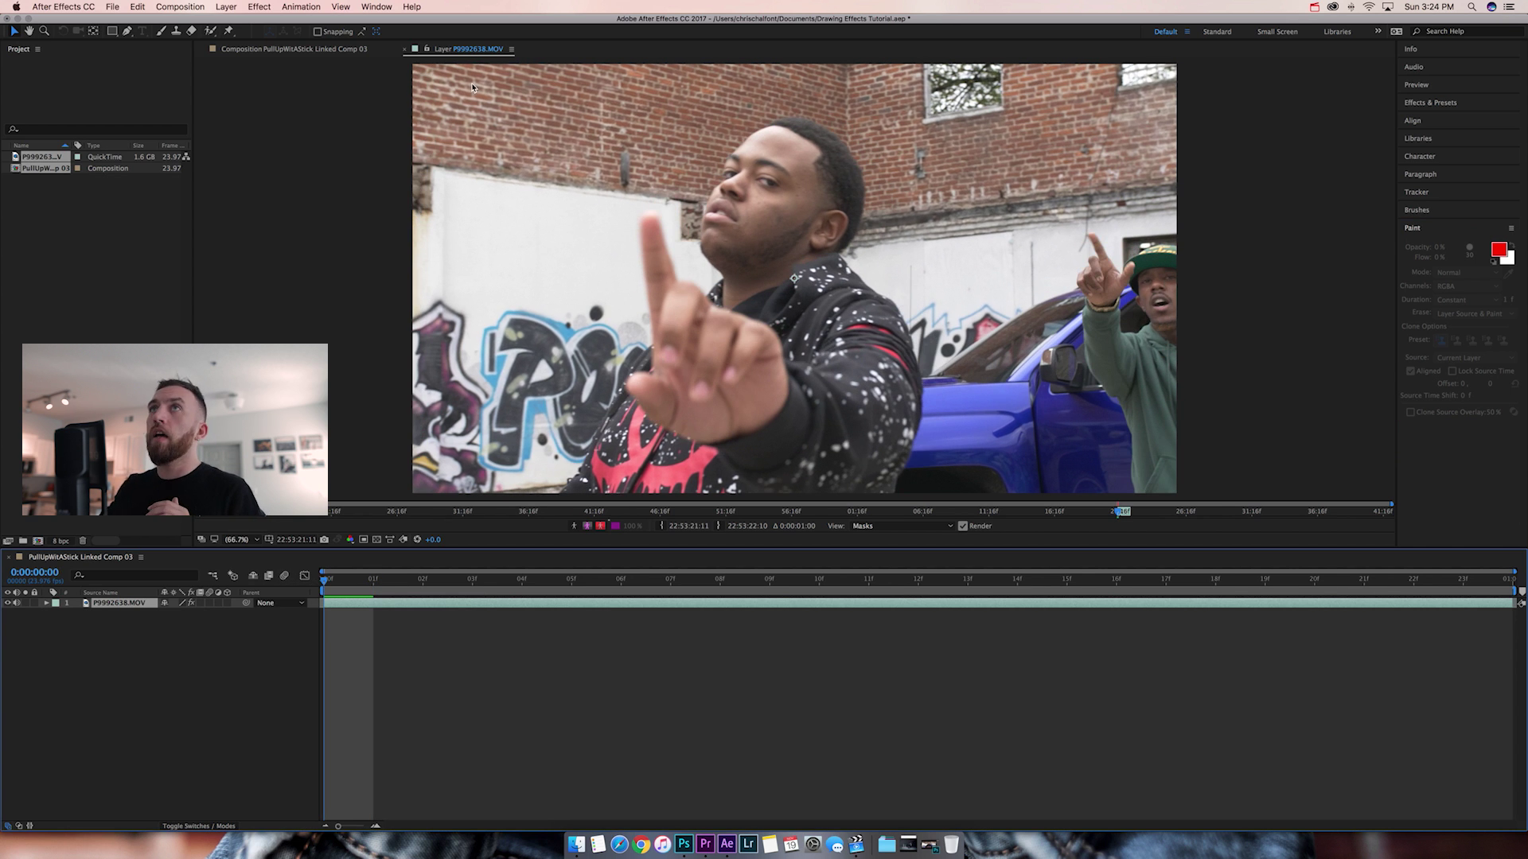
Activate the Brush tool and set its paint duration to Single Frame
left_click(163, 31)
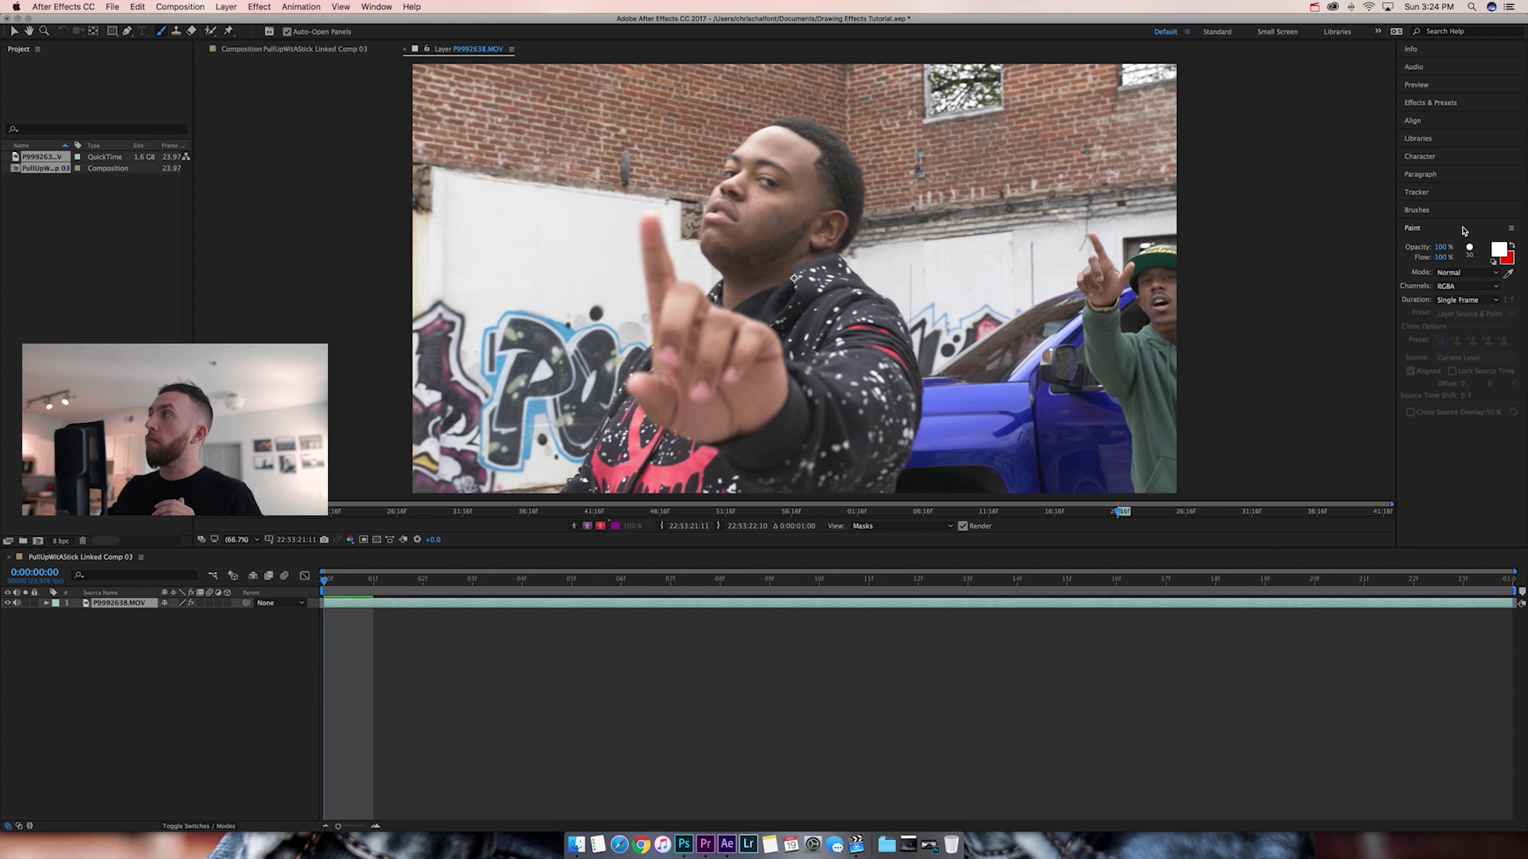
left_click(1468, 301)
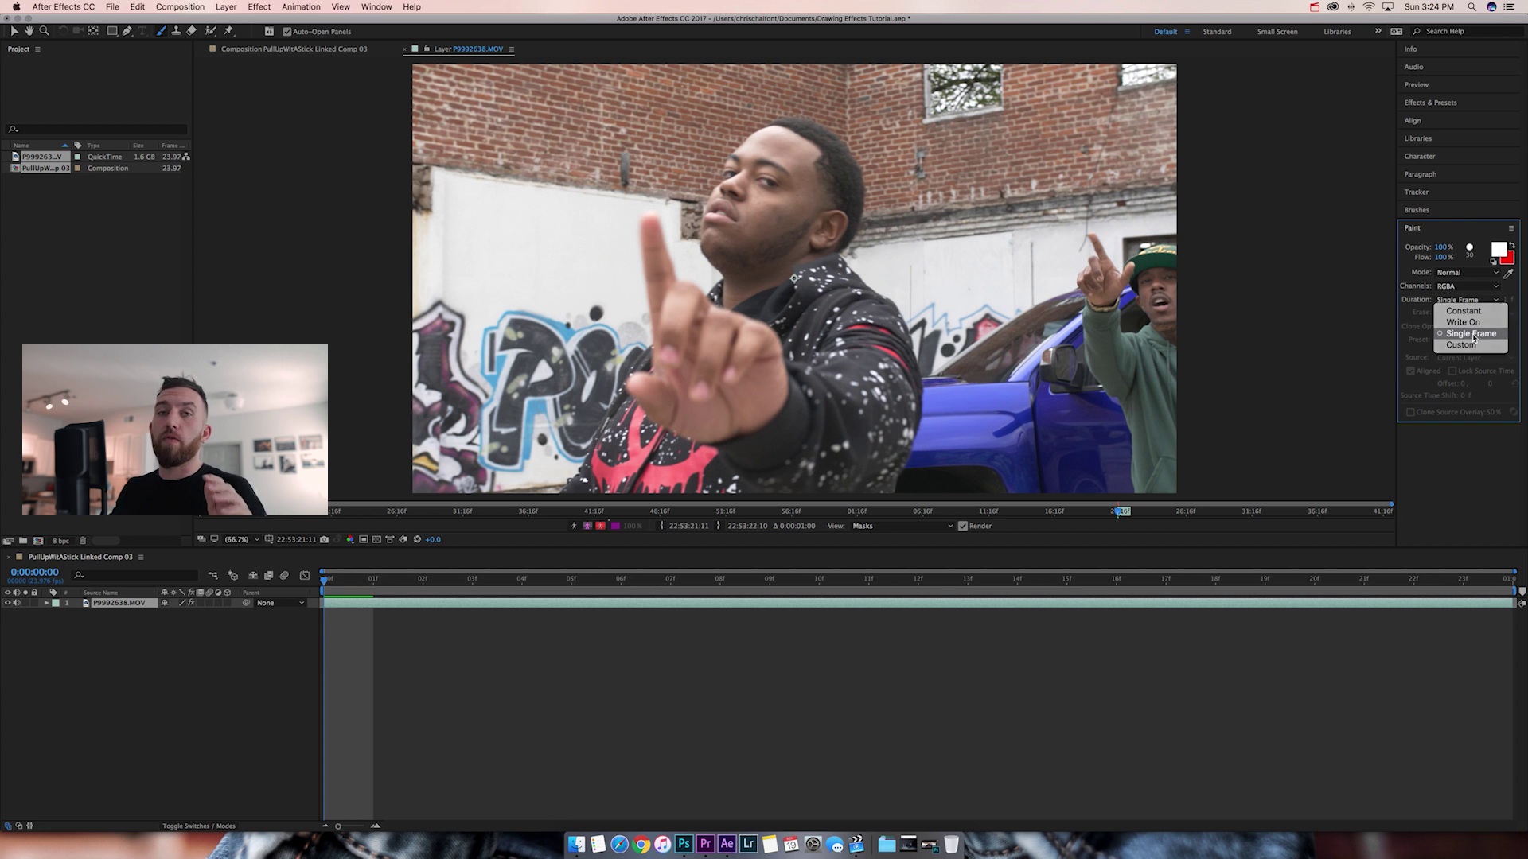
left_click(1472, 335)
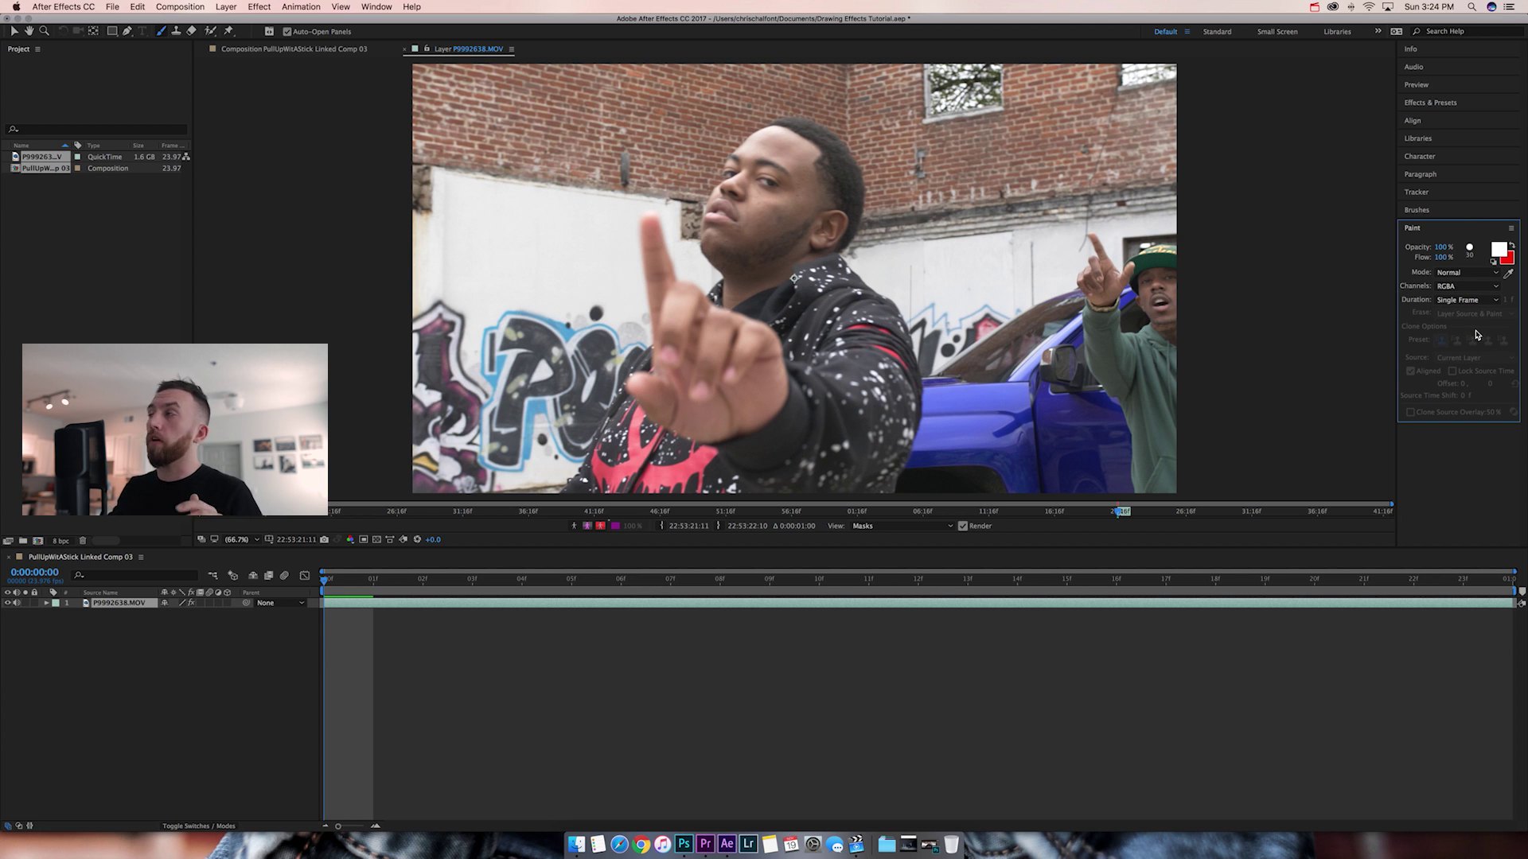
Set the brush diameter to 50 px
left_click(1480, 211)
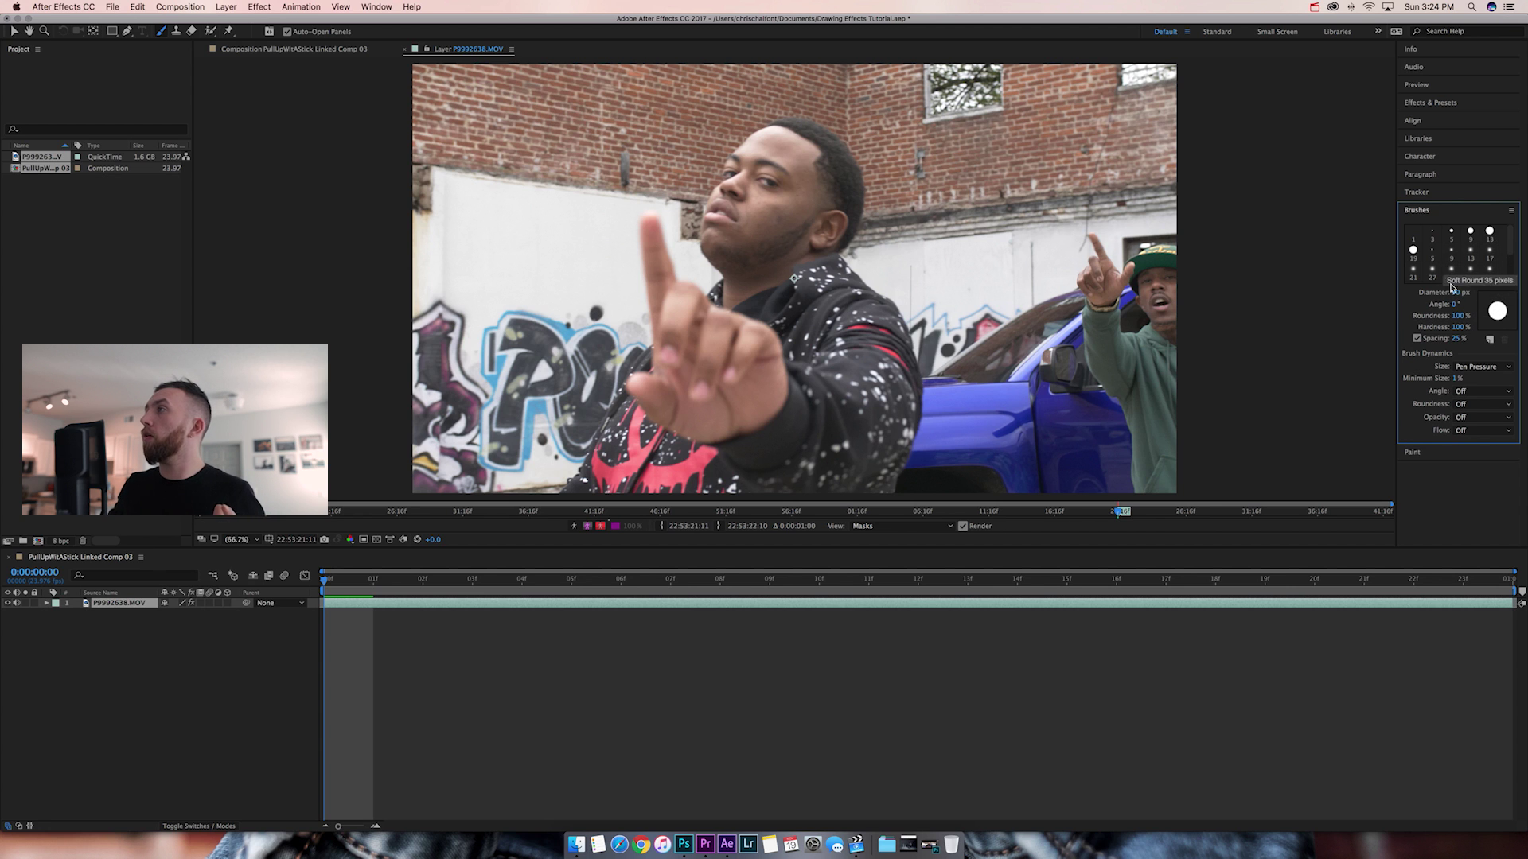
left_click(1457, 292)
type("50")
key("Return")
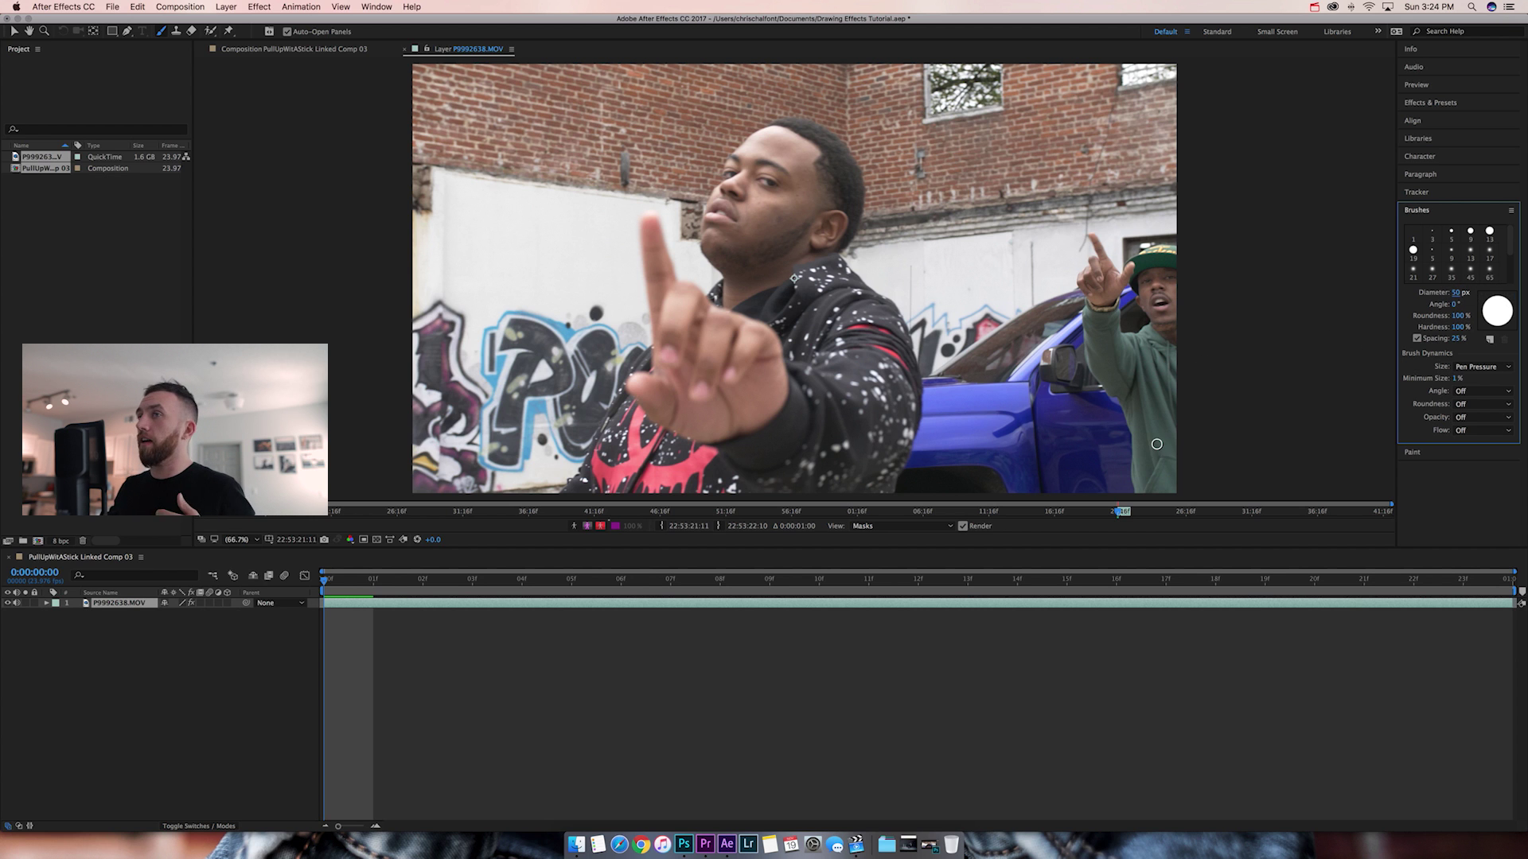
Paint both eyes of the foreground man solid white on the first frame
left_click_drag(368, 582, 335, 596)
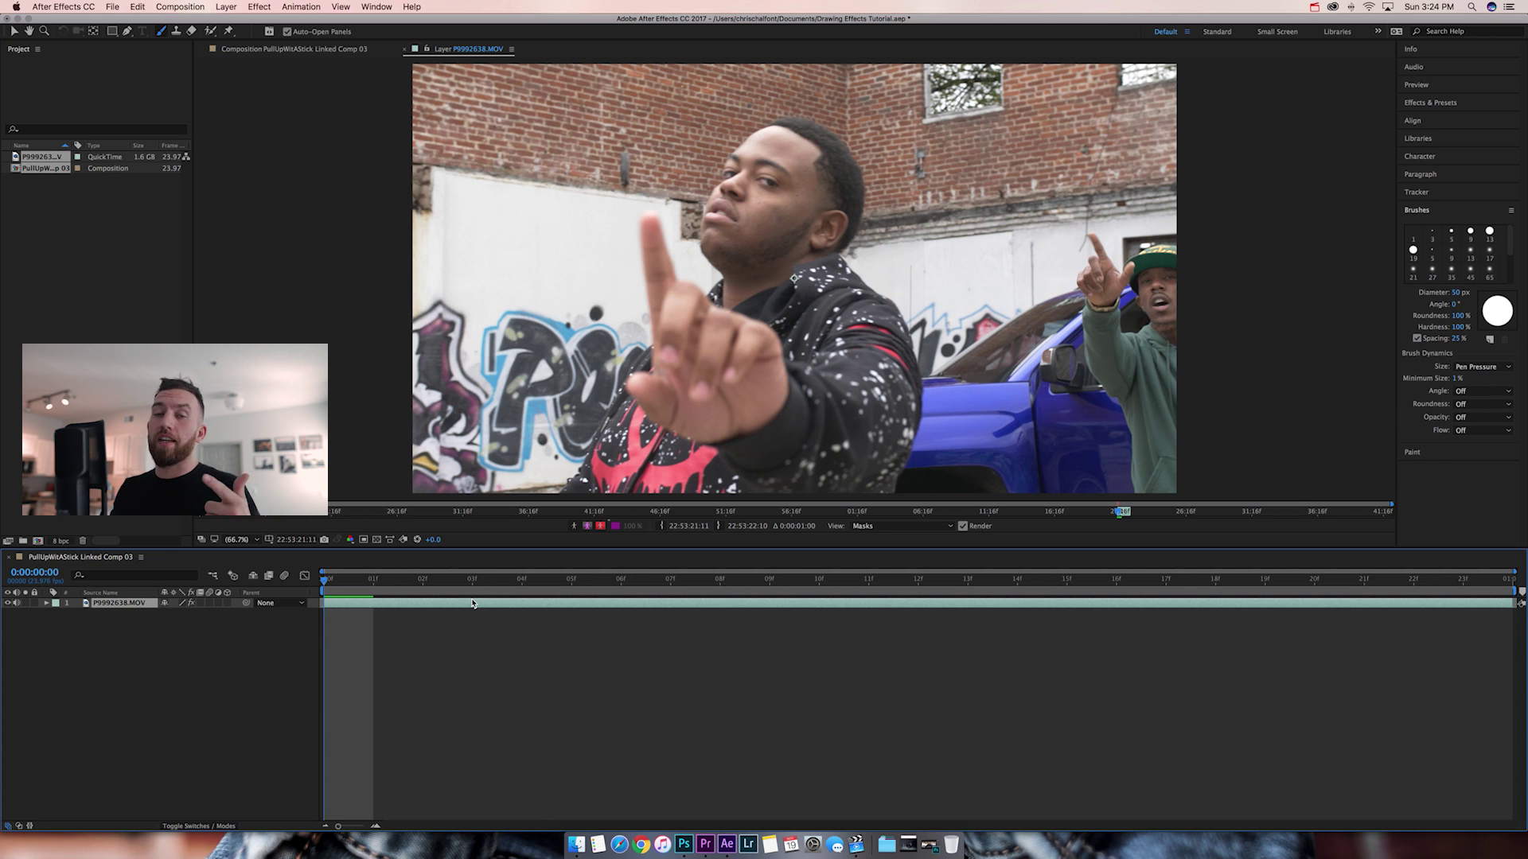
left_click(768, 182)
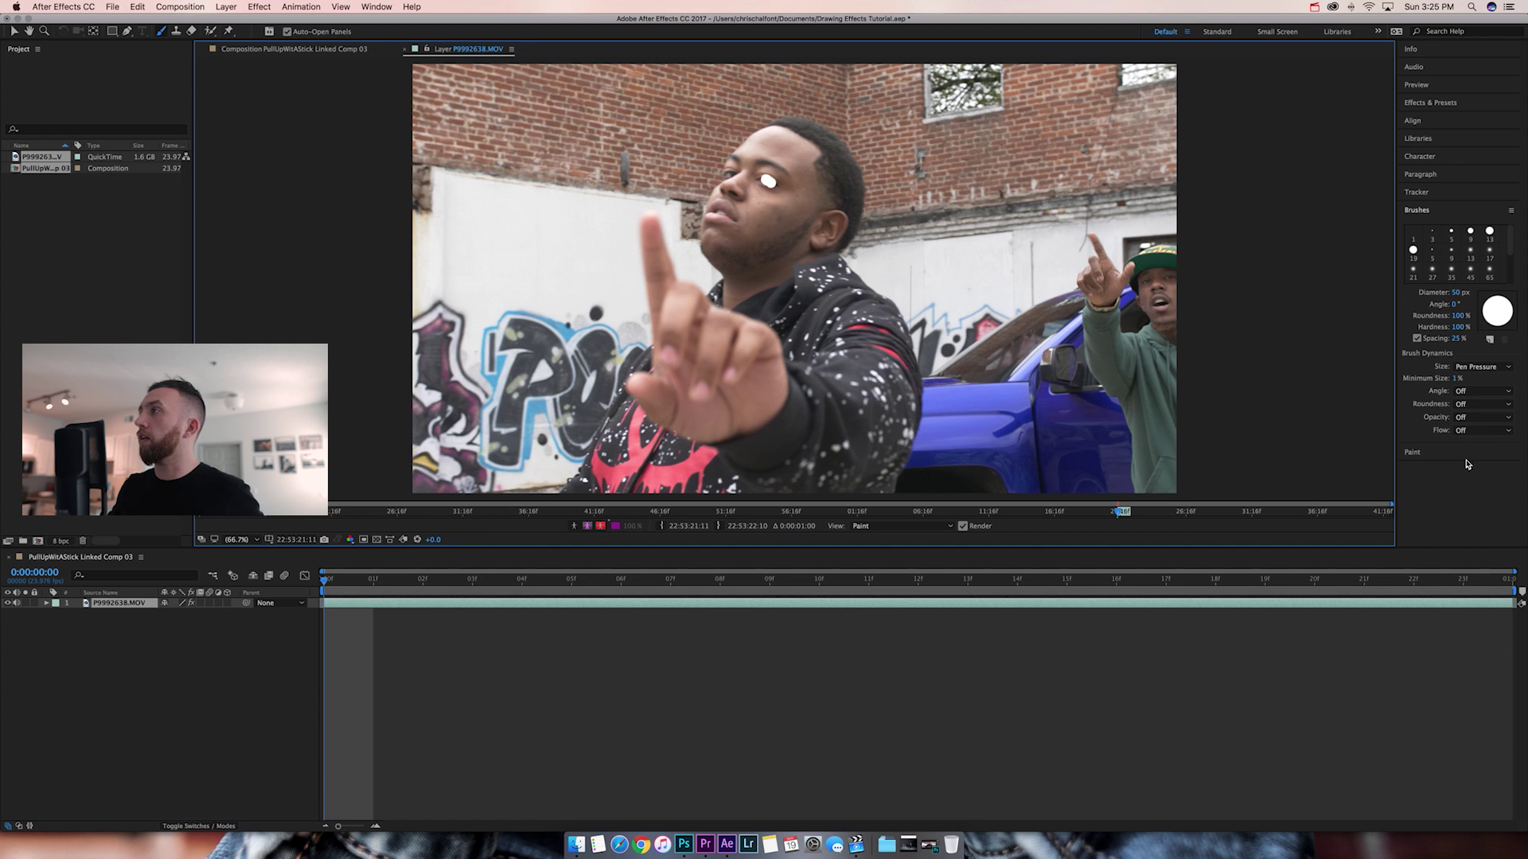
left_click(1453, 452)
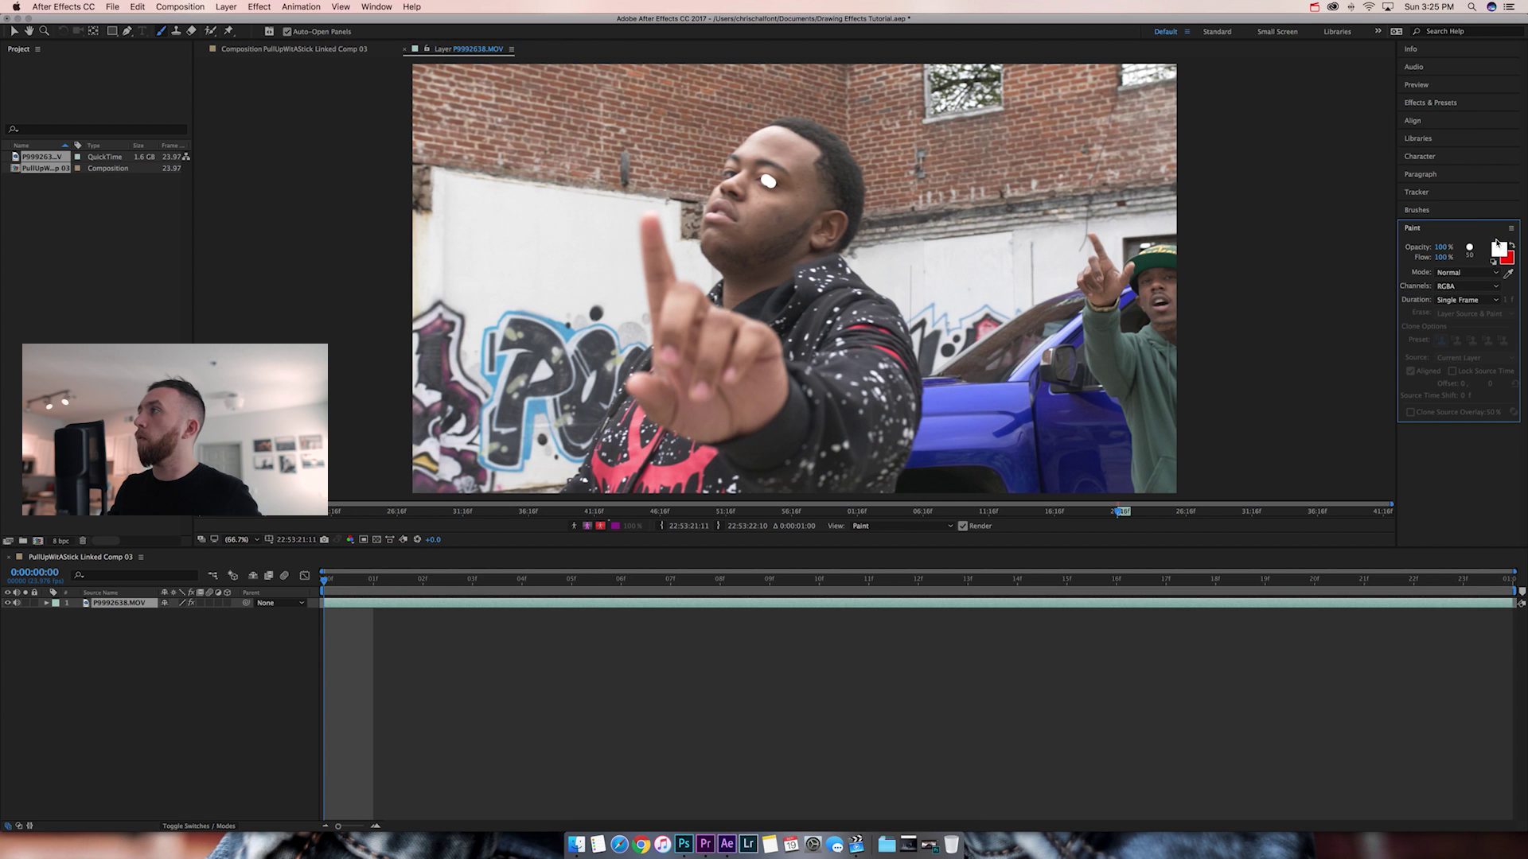
left_click(1465, 211)
mouse_move(722, 172)
left_mouse_down()
mouse_move(736, 175)
mouse_move(718, 171)
left_mouse_up()
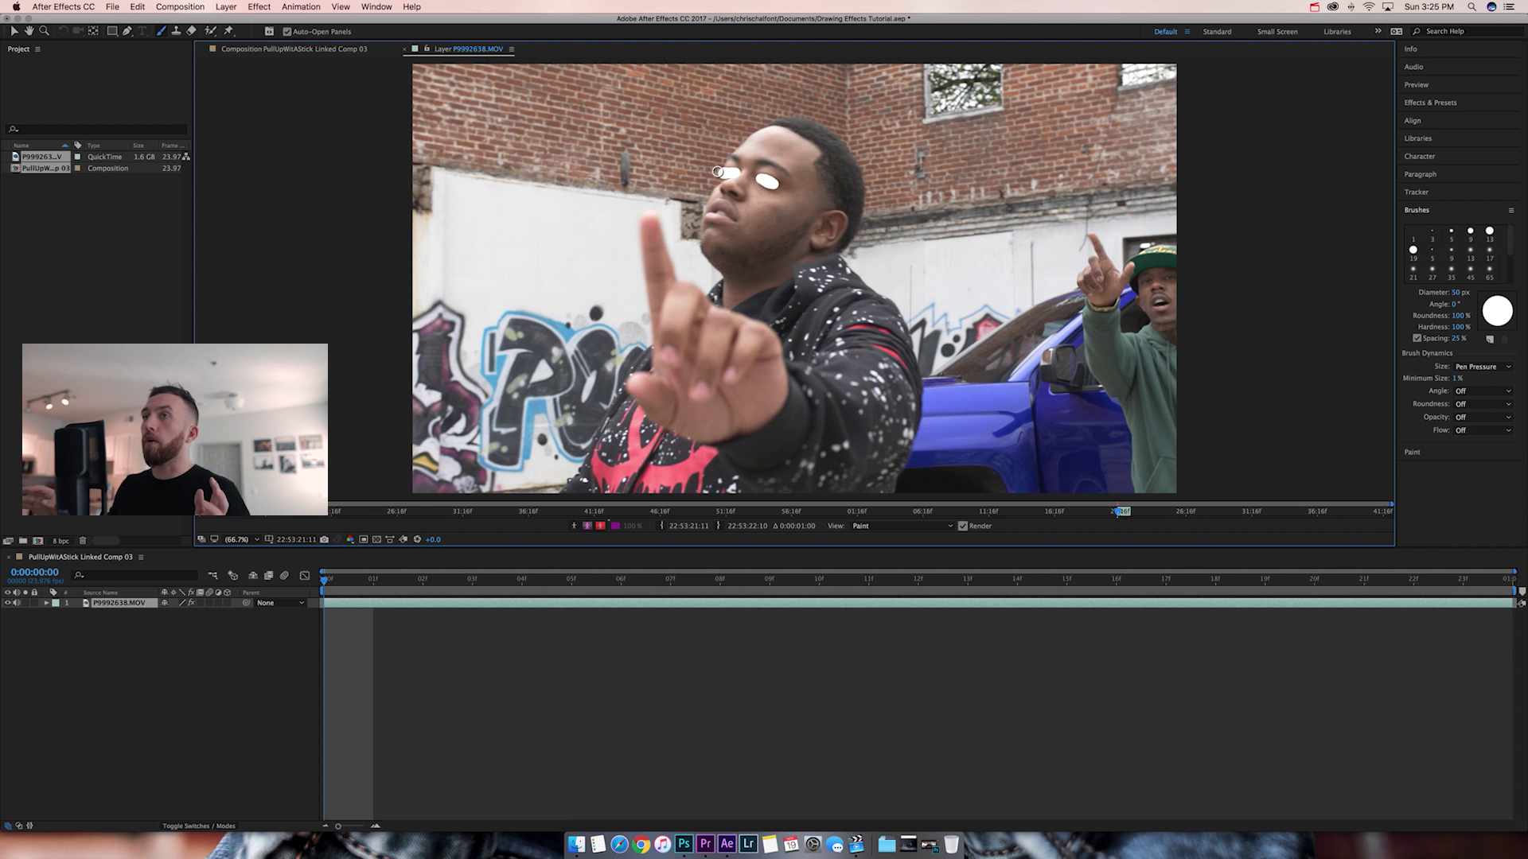
Paint the foreground man's eyes solid white on frame 0:00:00:01
left_click(361, 581)
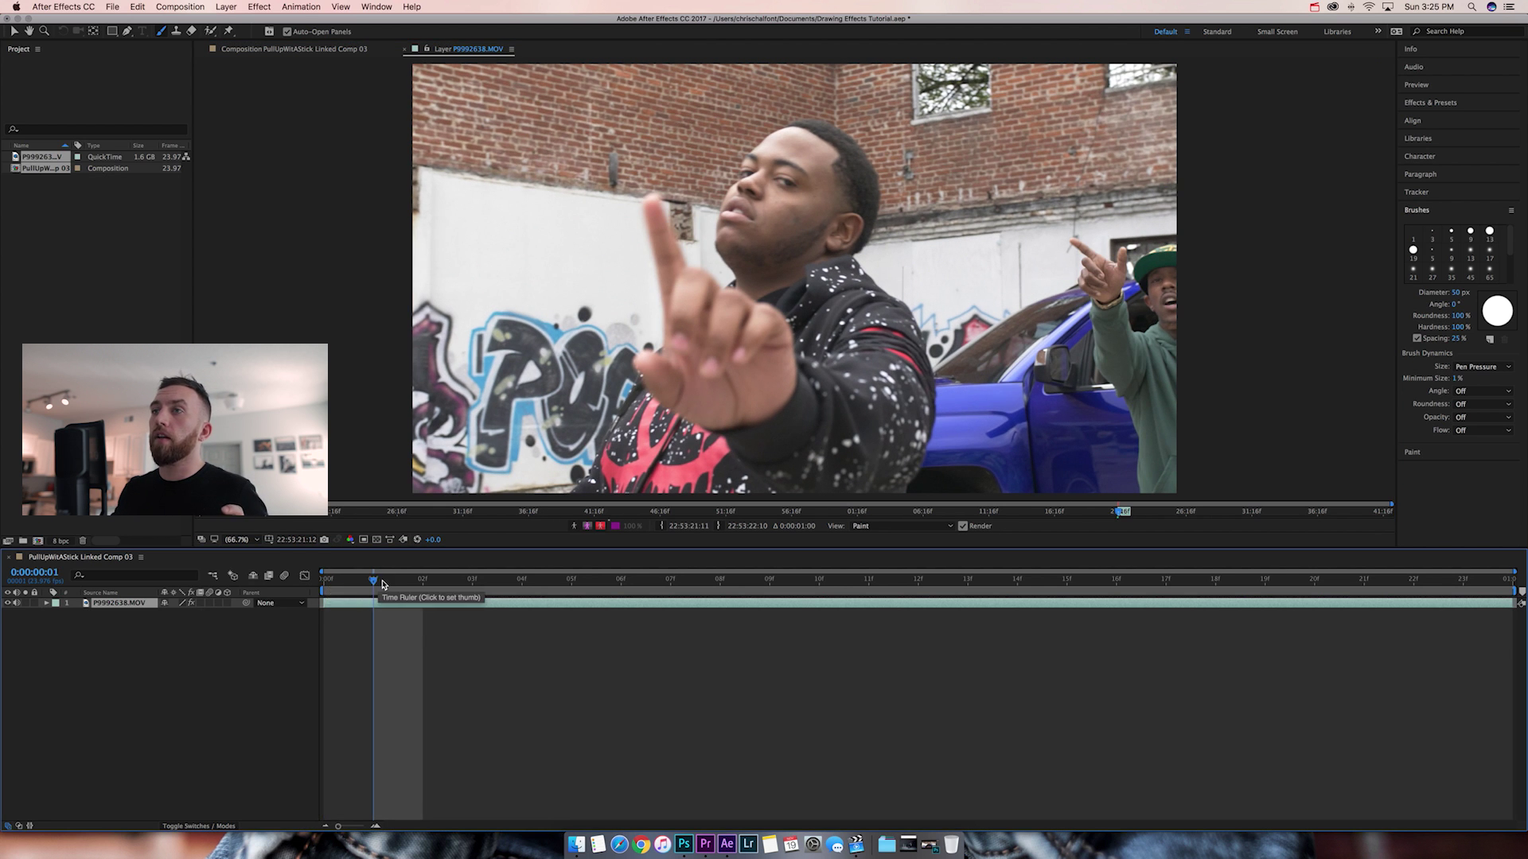
left_click_drag(374, 582, 323, 583)
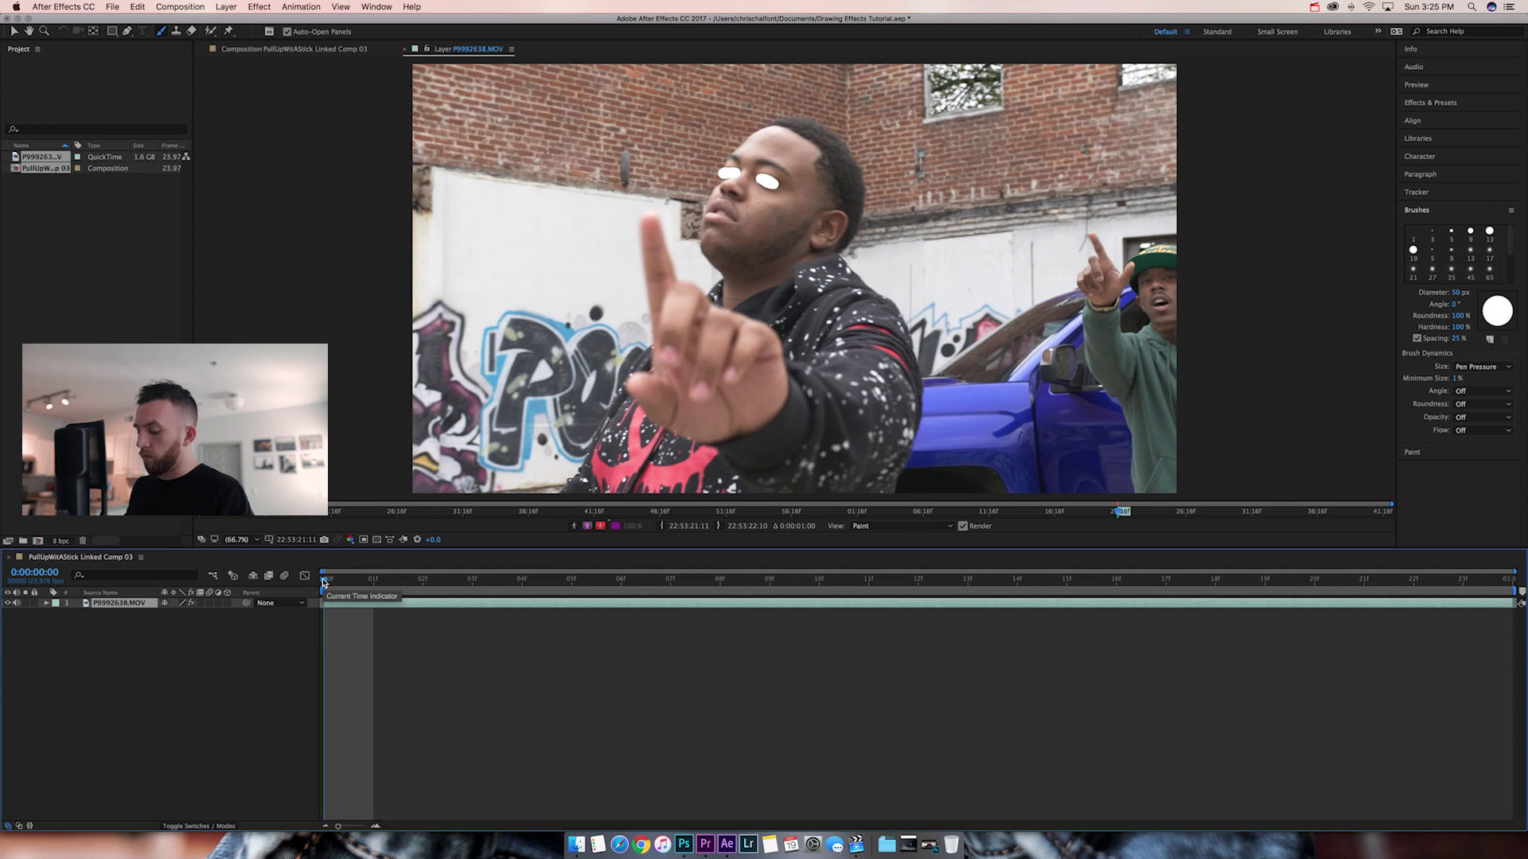
key("Page_Down")
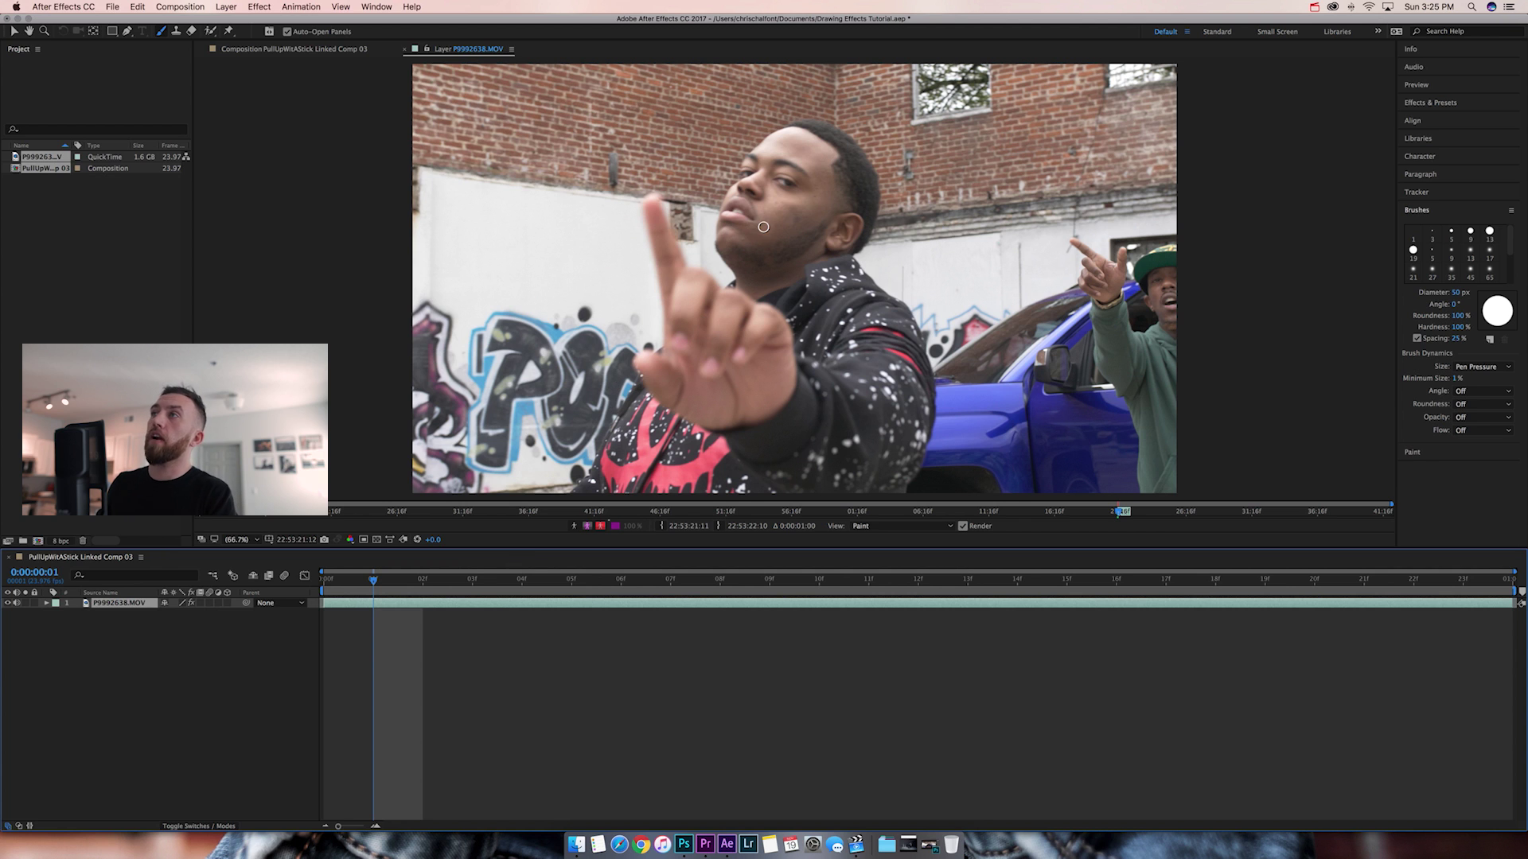
mouse_move(783, 180)
left_mouse_down()
mouse_move(796, 186)
mouse_move(741, 170)
left_mouse_up()
Draw a pair of white devil horns on the foreground man's head on frame 0:00:00:02
key("Page_Down")
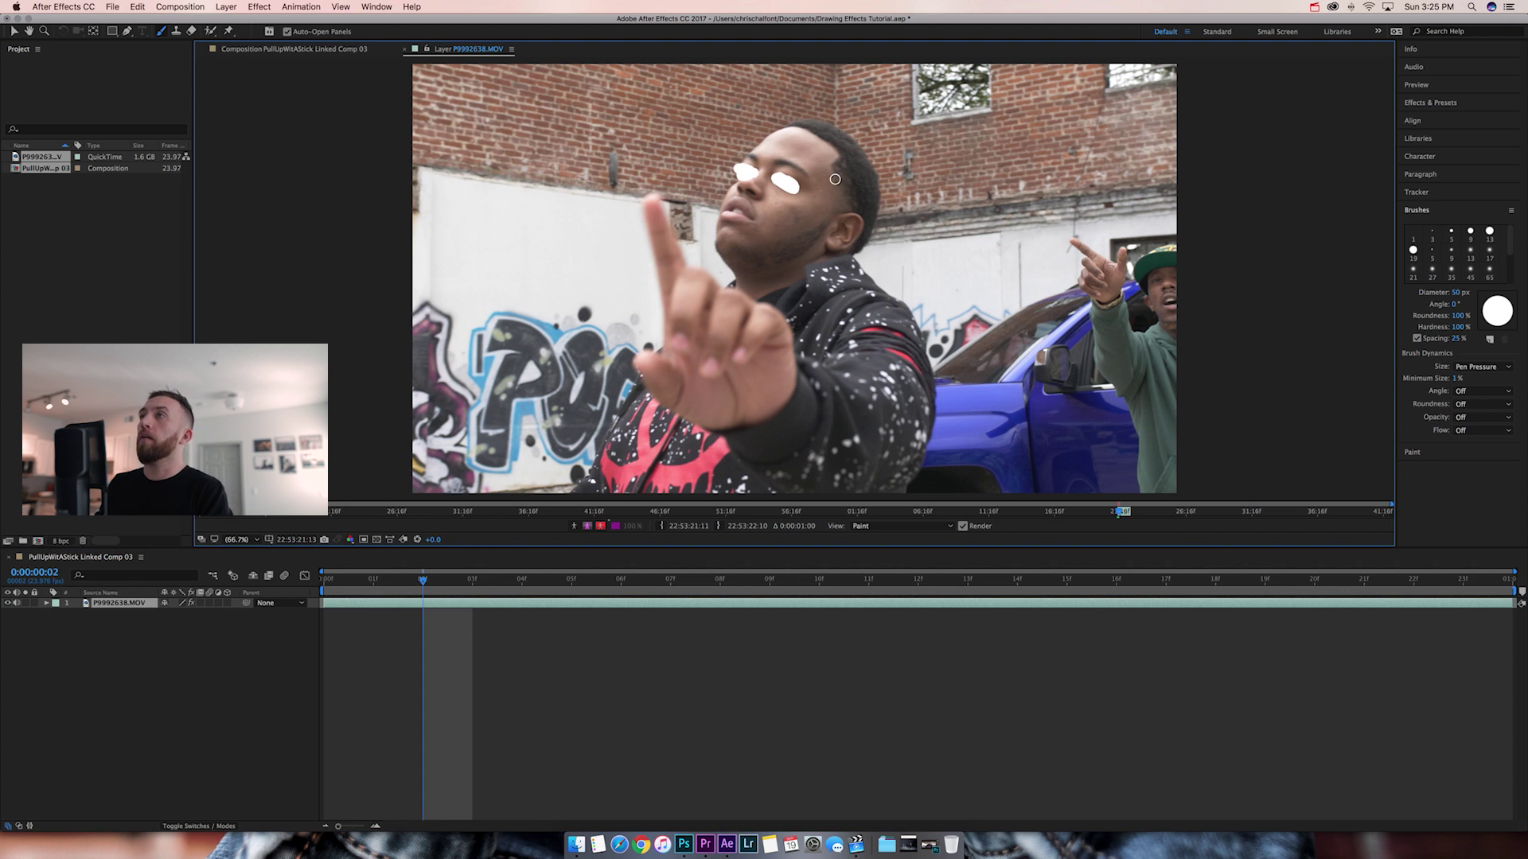
mouse_move(860, 176)
left_mouse_down()
mouse_move(908, 145)
mouse_move(883, 196)
left_mouse_up()
mouse_move(763, 155)
left_mouse_down()
mouse_move(729, 137)
mouse_move(744, 169)
left_mouse_up()
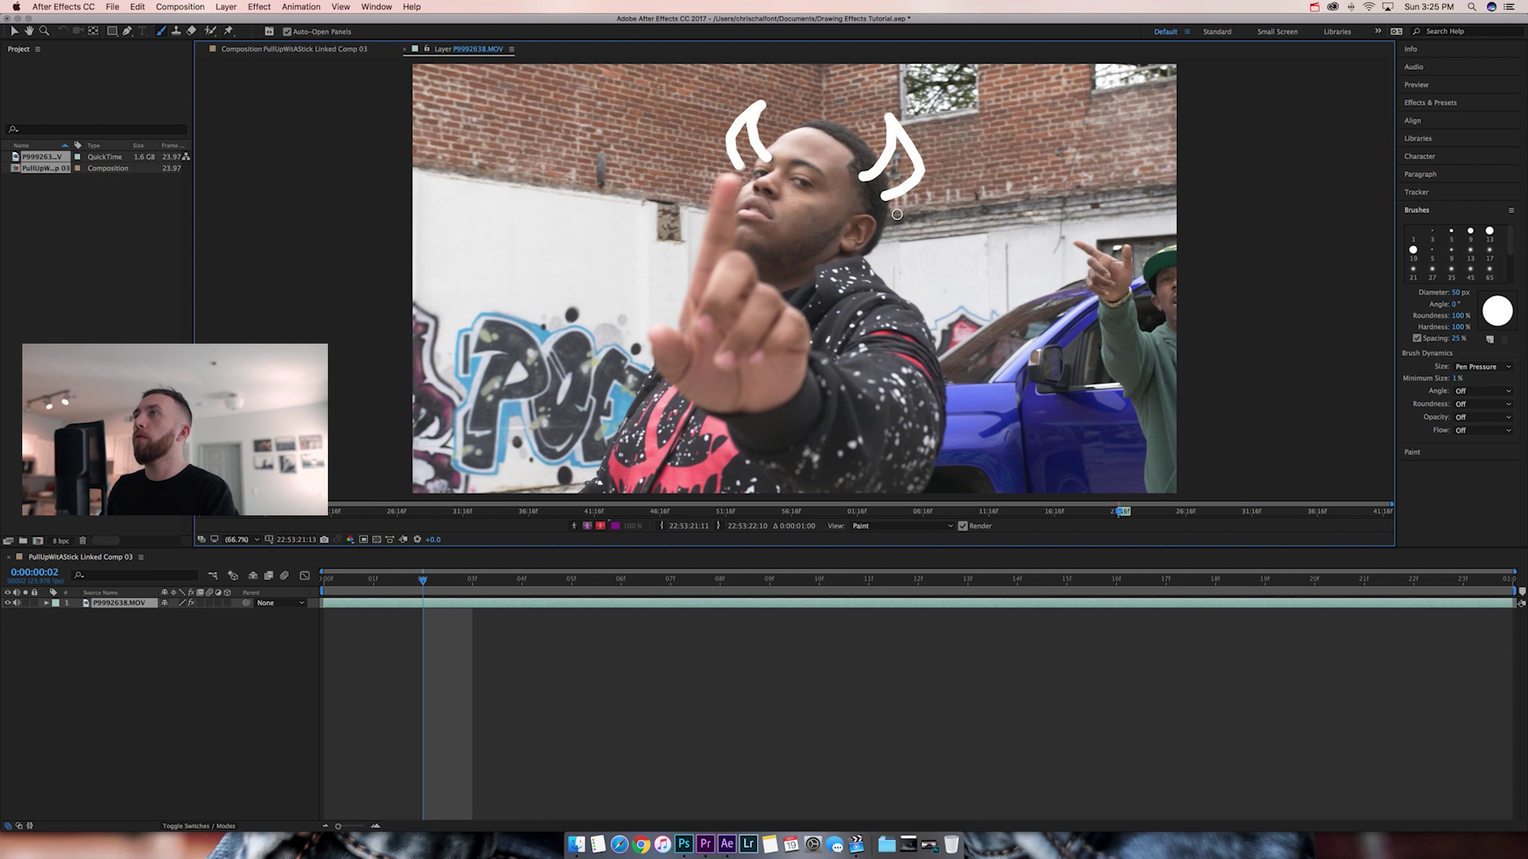
Paint a white zigzag scribble across the wall beside the man on each of frames 3, 4 and 5
key("Page_Down")
mouse_move(465, 88)
left_mouse_down()
mouse_move(655, 103)
mouse_move(477, 147)
mouse_move(620, 161)
mouse_move(573, 220)
left_mouse_up()
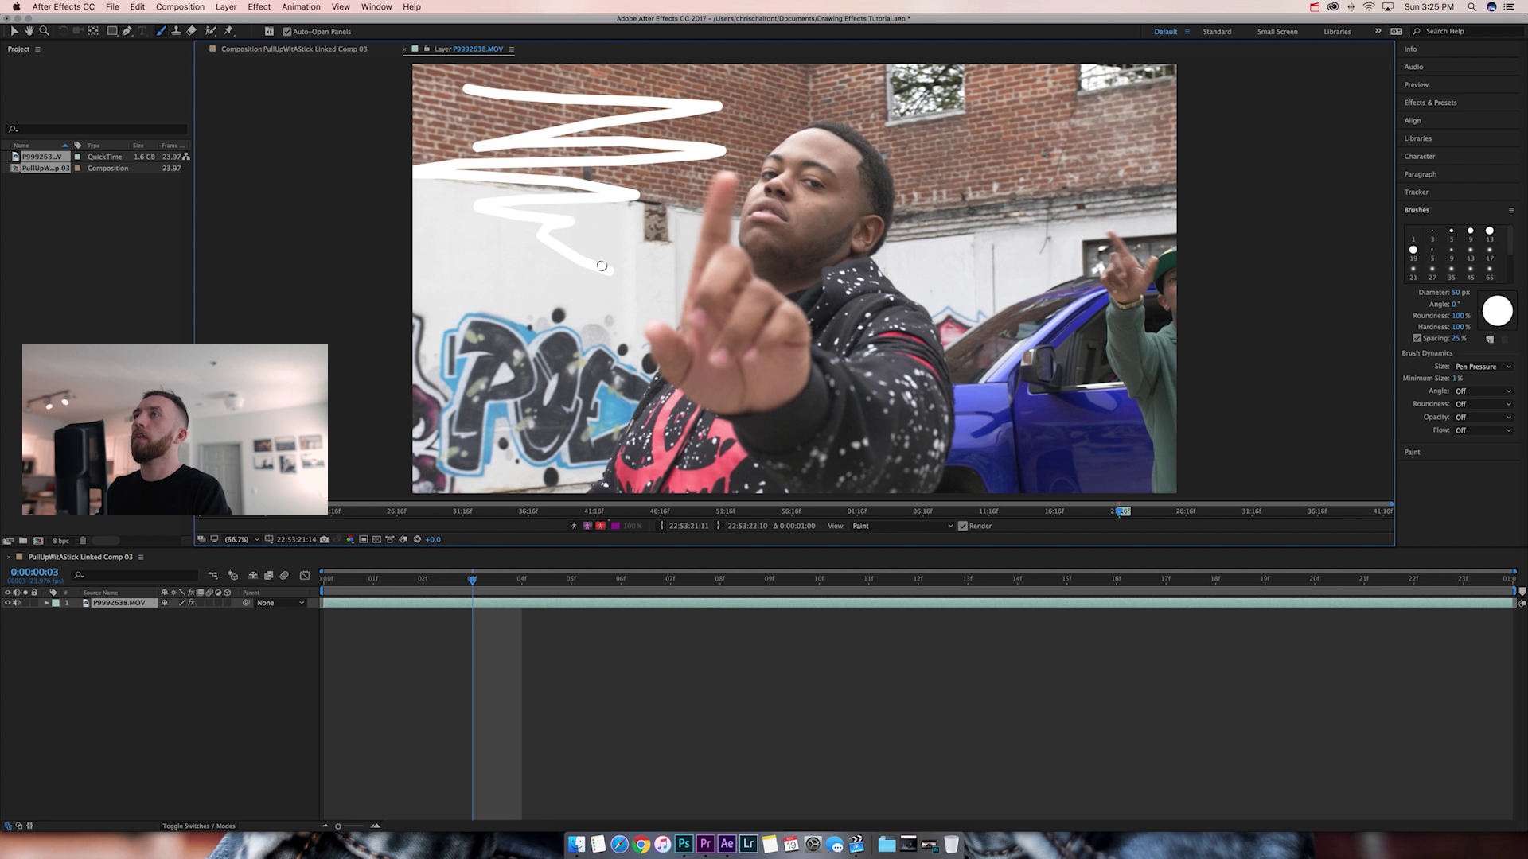
key("Page_Down")
mouse_move(513, 90)
left_mouse_down()
mouse_move(699, 101)
mouse_move(559, 124)
mouse_move(532, 150)
mouse_move(572, 165)
left_mouse_up()
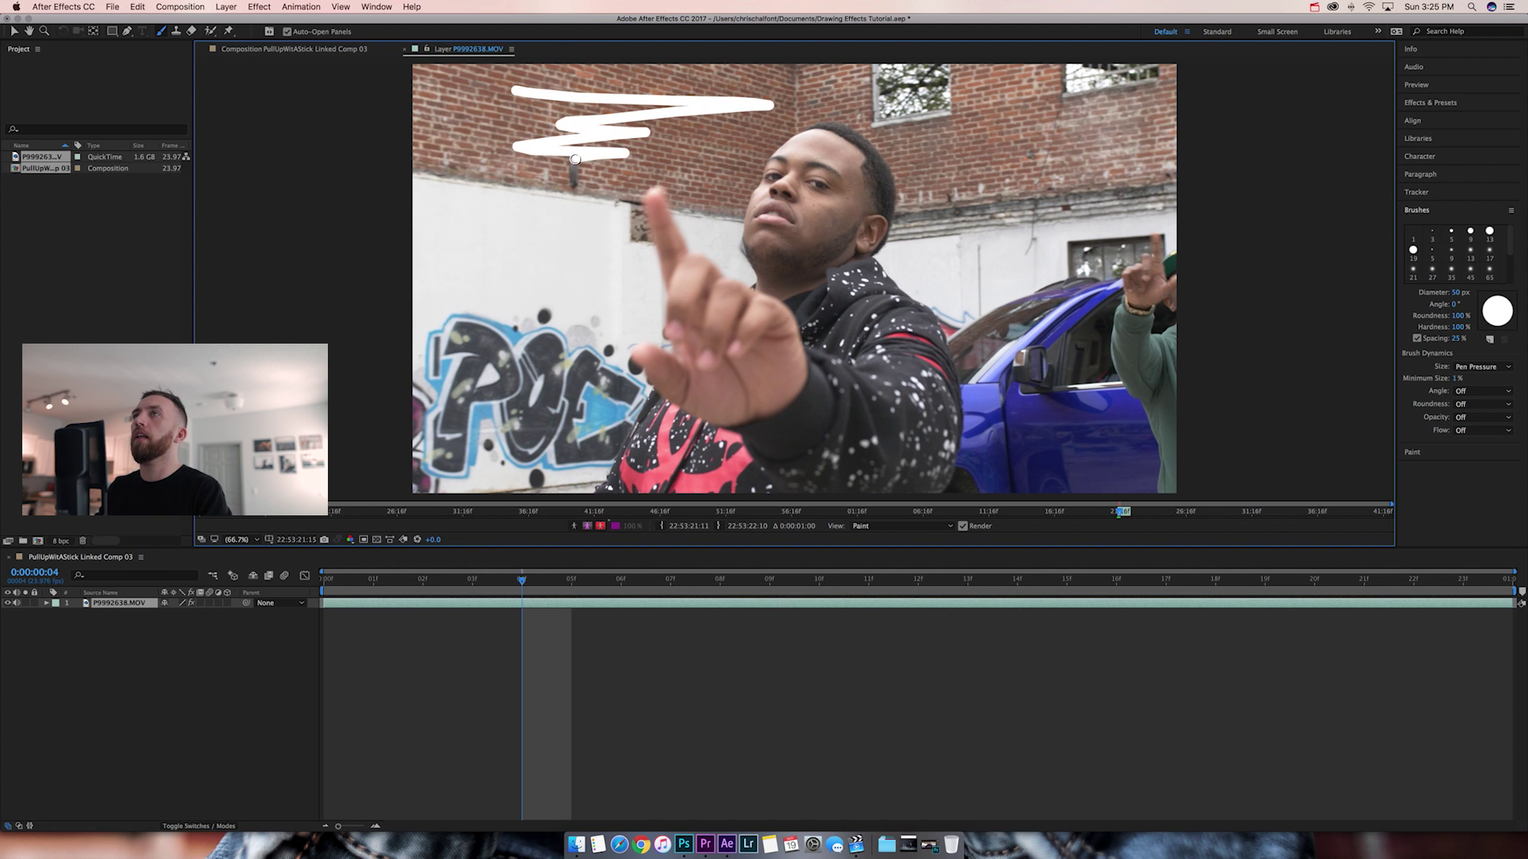
key("Page_Down")
mouse_move(530, 102)
left_mouse_down()
mouse_move(491, 137)
mouse_move(545, 163)
mouse_move(525, 190)
mouse_move(551, 279)
left_mouse_up()
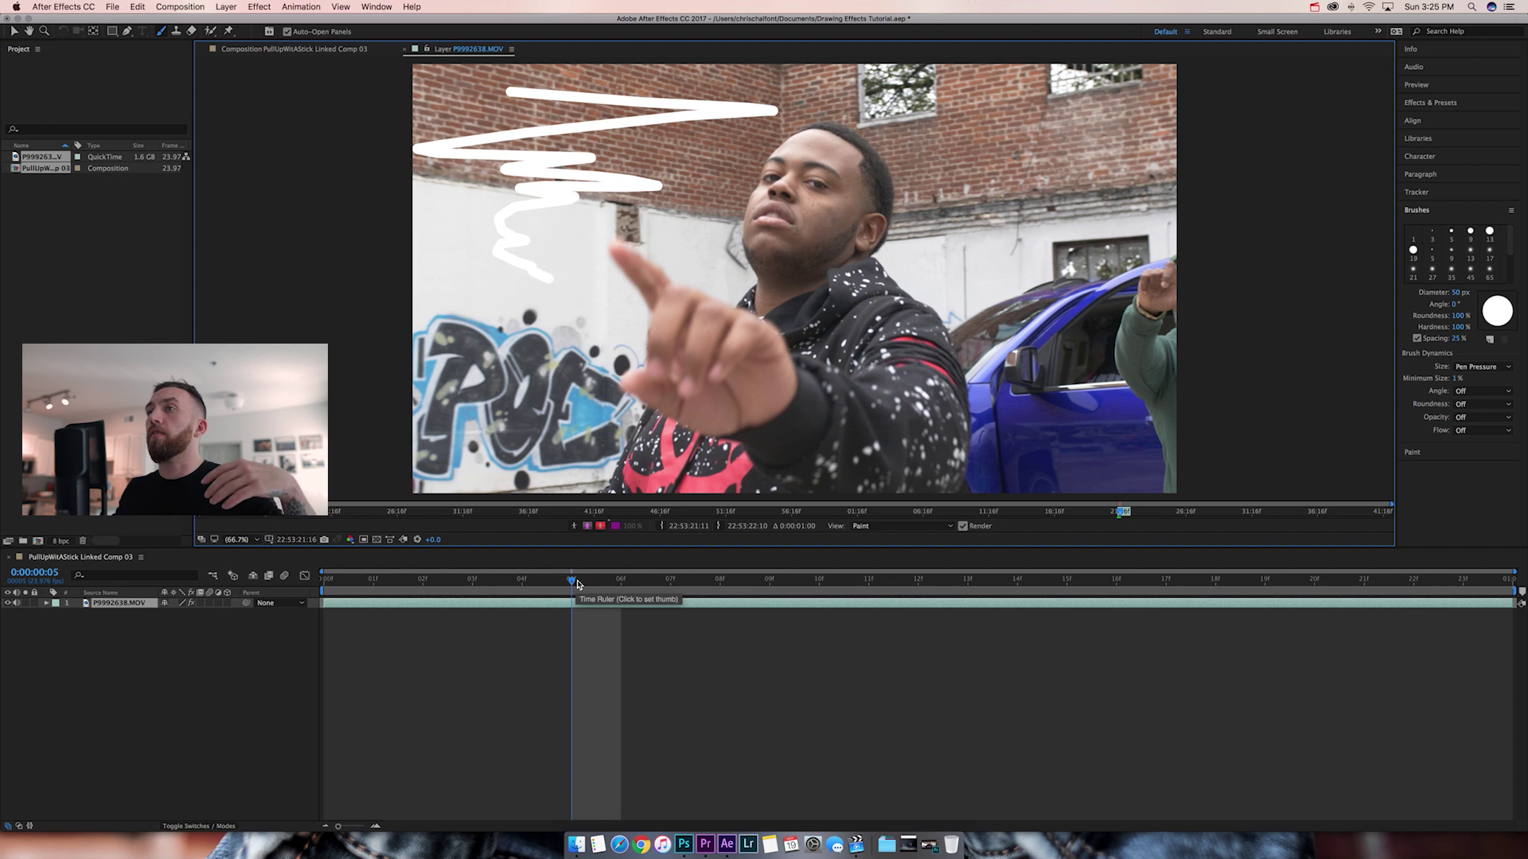
Paint the foreground man's eyes solid white on frames 6 and 7
mouse_move(573, 581)
left_mouse_down()
mouse_move(495, 579)
mouse_move(603, 587)
left_mouse_up()
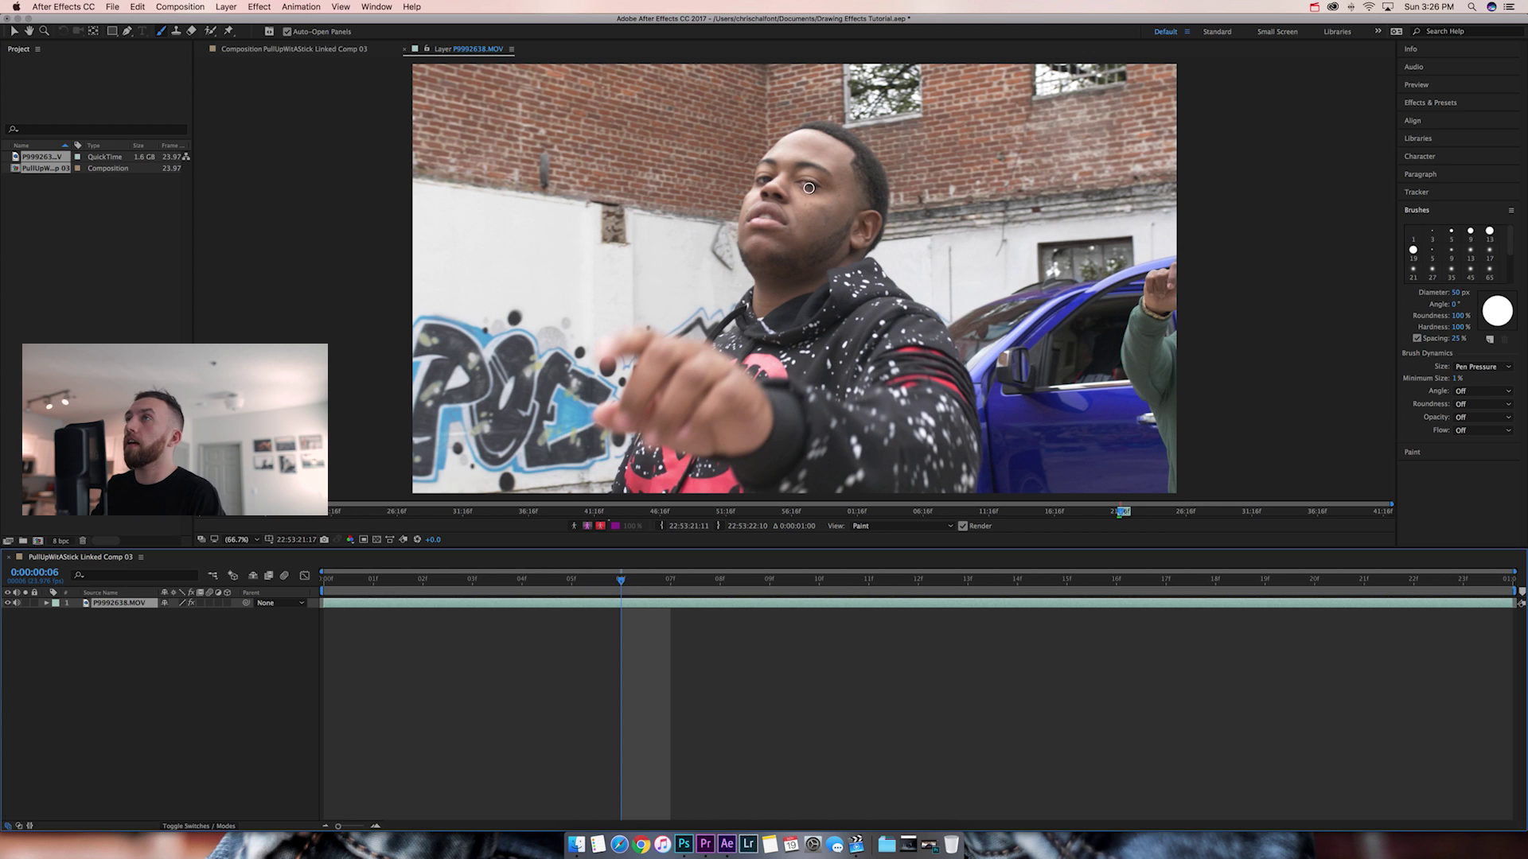
mouse_move(799, 185)
left_mouse_down()
mouse_move(743, 188)
mouse_move(802, 187)
left_mouse_up()
key("Page_Down")
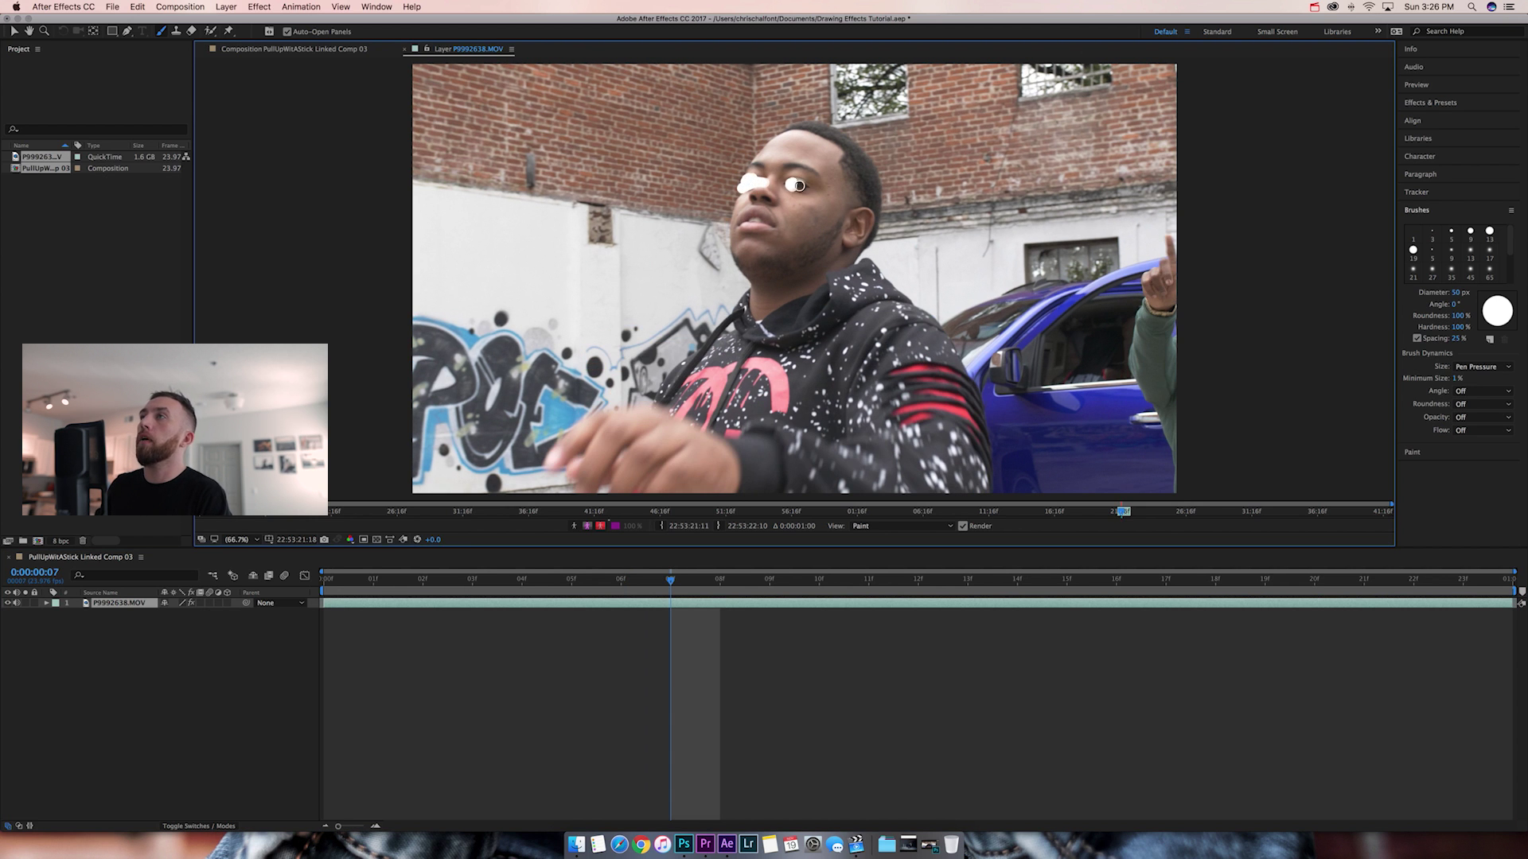
Paint a white heart over one of the man's eyes on frames 8 and 9, and fill his other eye white on frame 8
key("Page_Down")
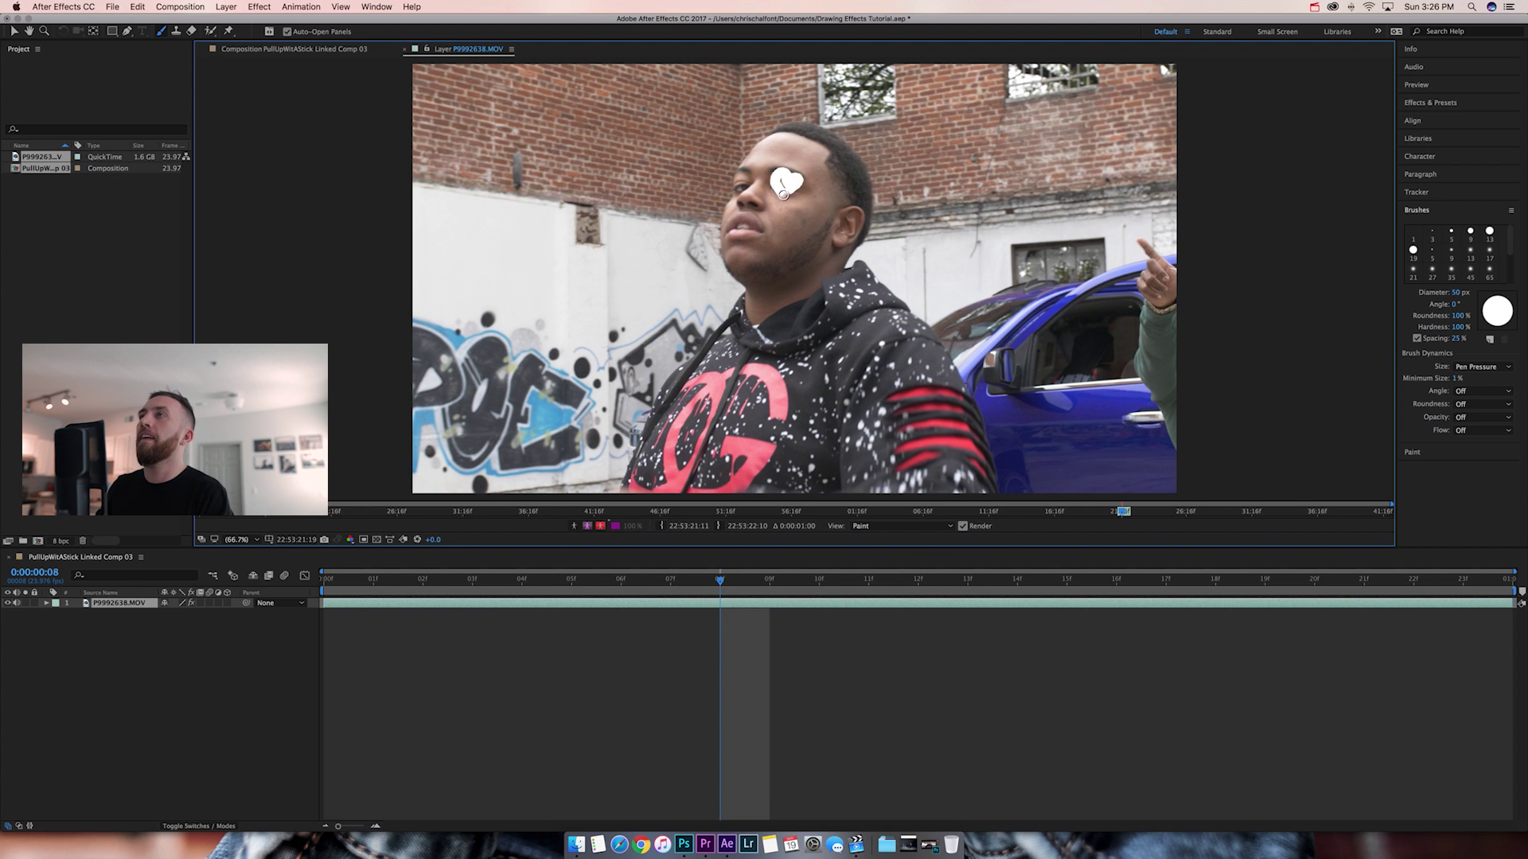
left_click_drag(749, 188, 732, 190)
key("Page_Down")
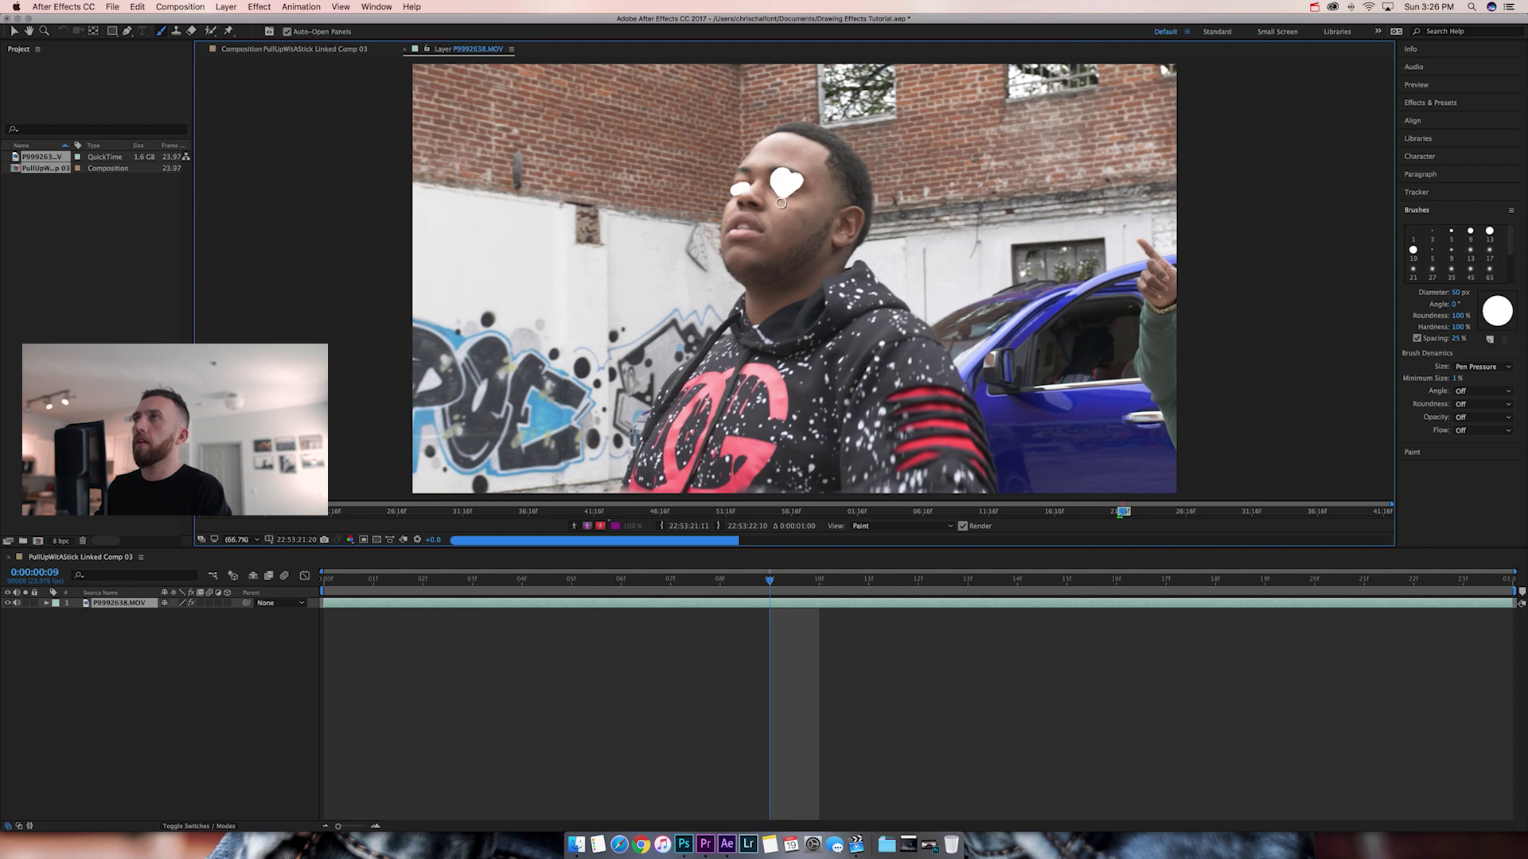
mouse_move(765, 175)
left_mouse_down()
mouse_move(765, 190)
mouse_move(788, 183)
mouse_move(768, 204)
mouse_move(764, 183)
left_mouse_up()
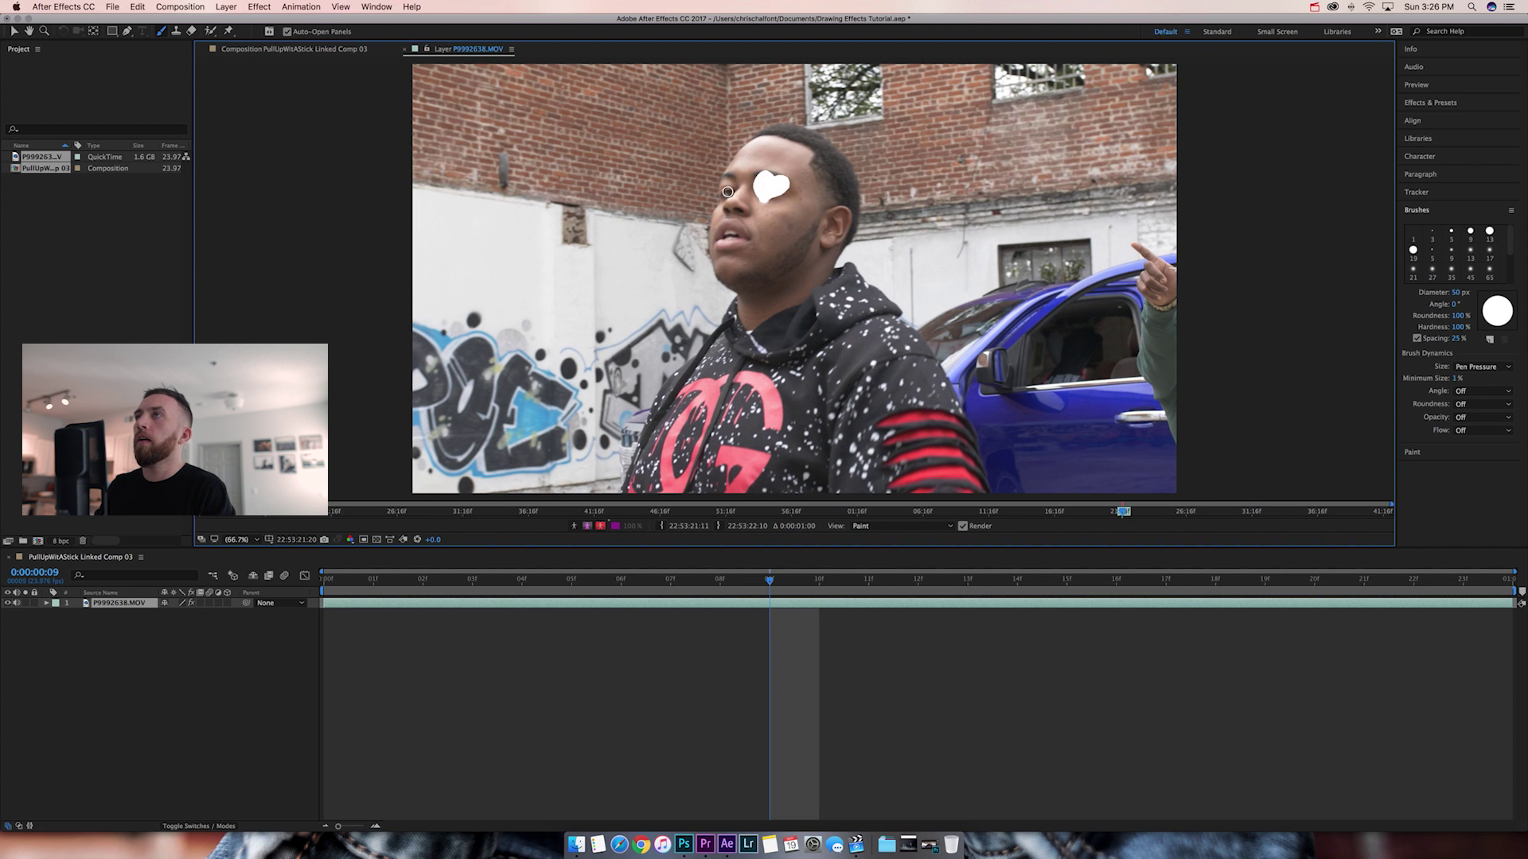
Paint a white heart over one of the man's eyes and fill his other eye white on frame 10
key("Page_Down")
mouse_move(758, 178)
left_mouse_down()
mouse_move(754, 199)
mouse_move(771, 185)
mouse_move(756, 205)
mouse_move(718, 196)
left_mouse_up()
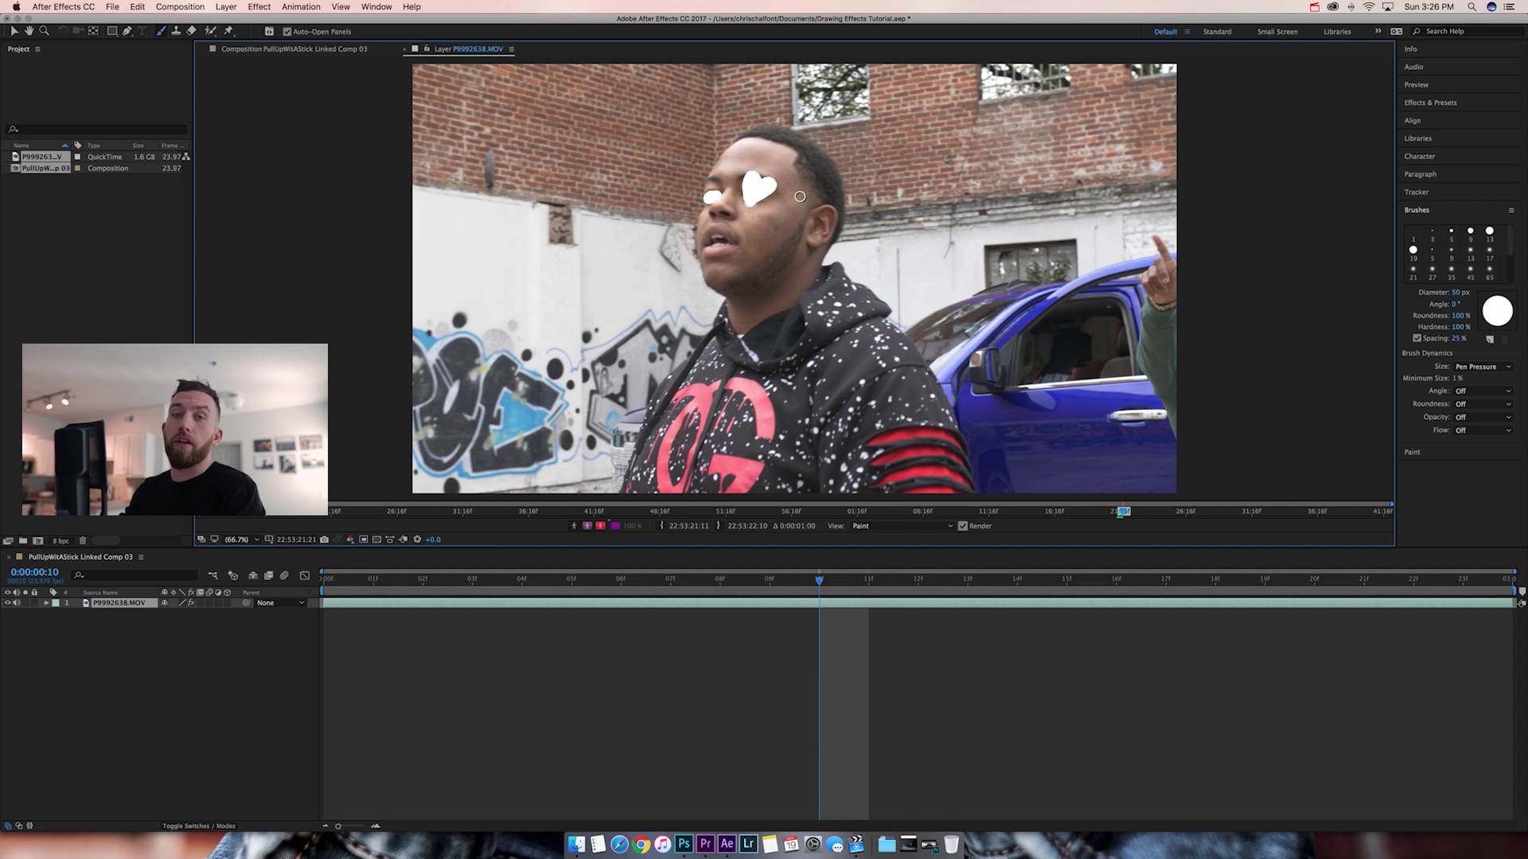
Work frame by frame from frame 11 to 16, painting white X marks over both of the man's eyes
key("Page_Down")
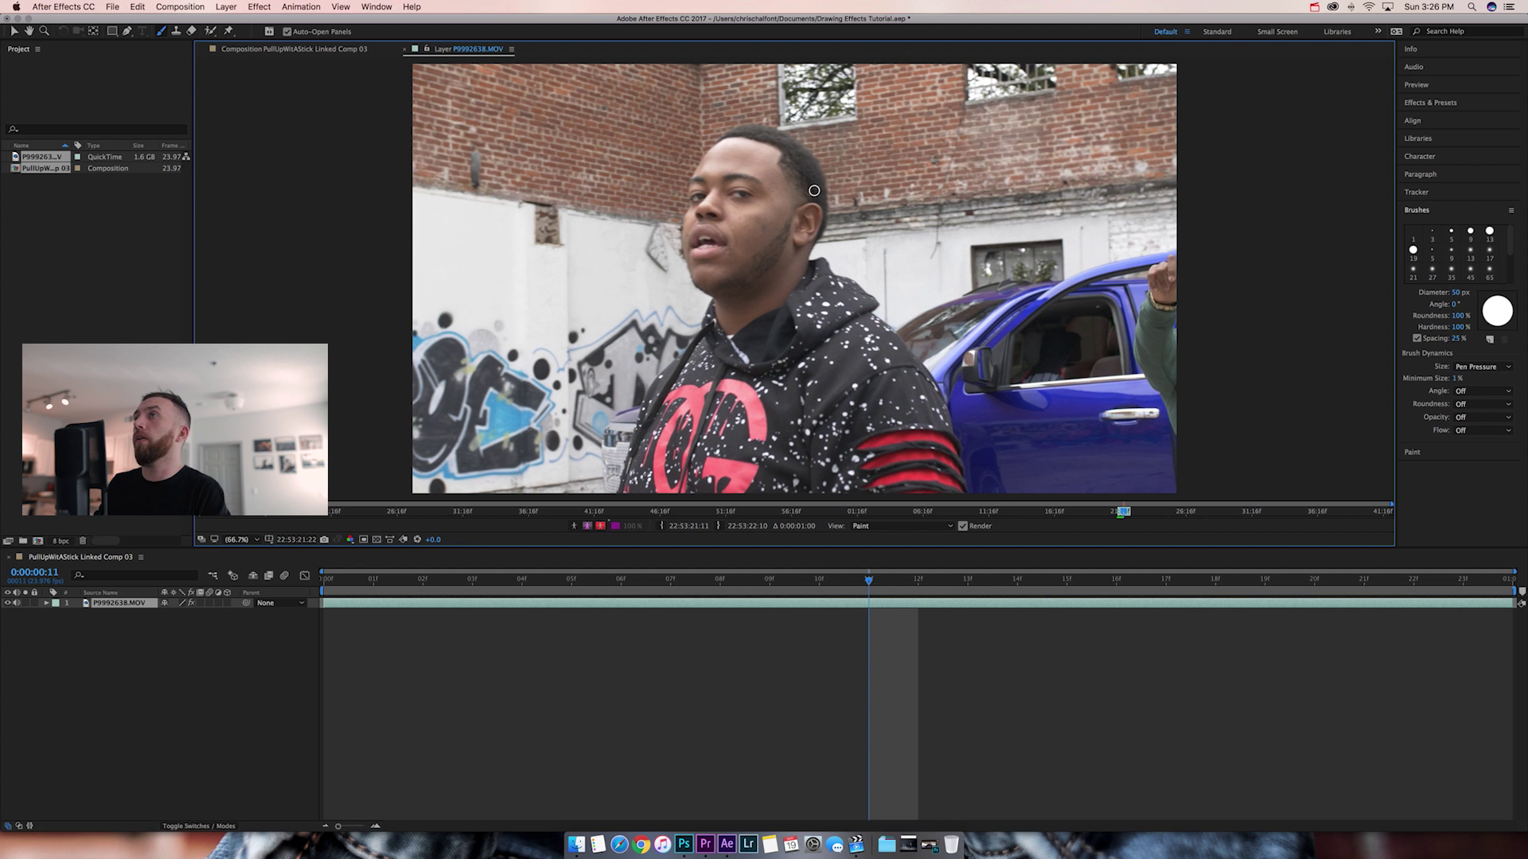
mouse_move(728, 194)
left_mouse_down()
mouse_move(756, 193)
mouse_move(664, 209)
left_mouse_up()
key("Page_Down")
key("Page_Down")
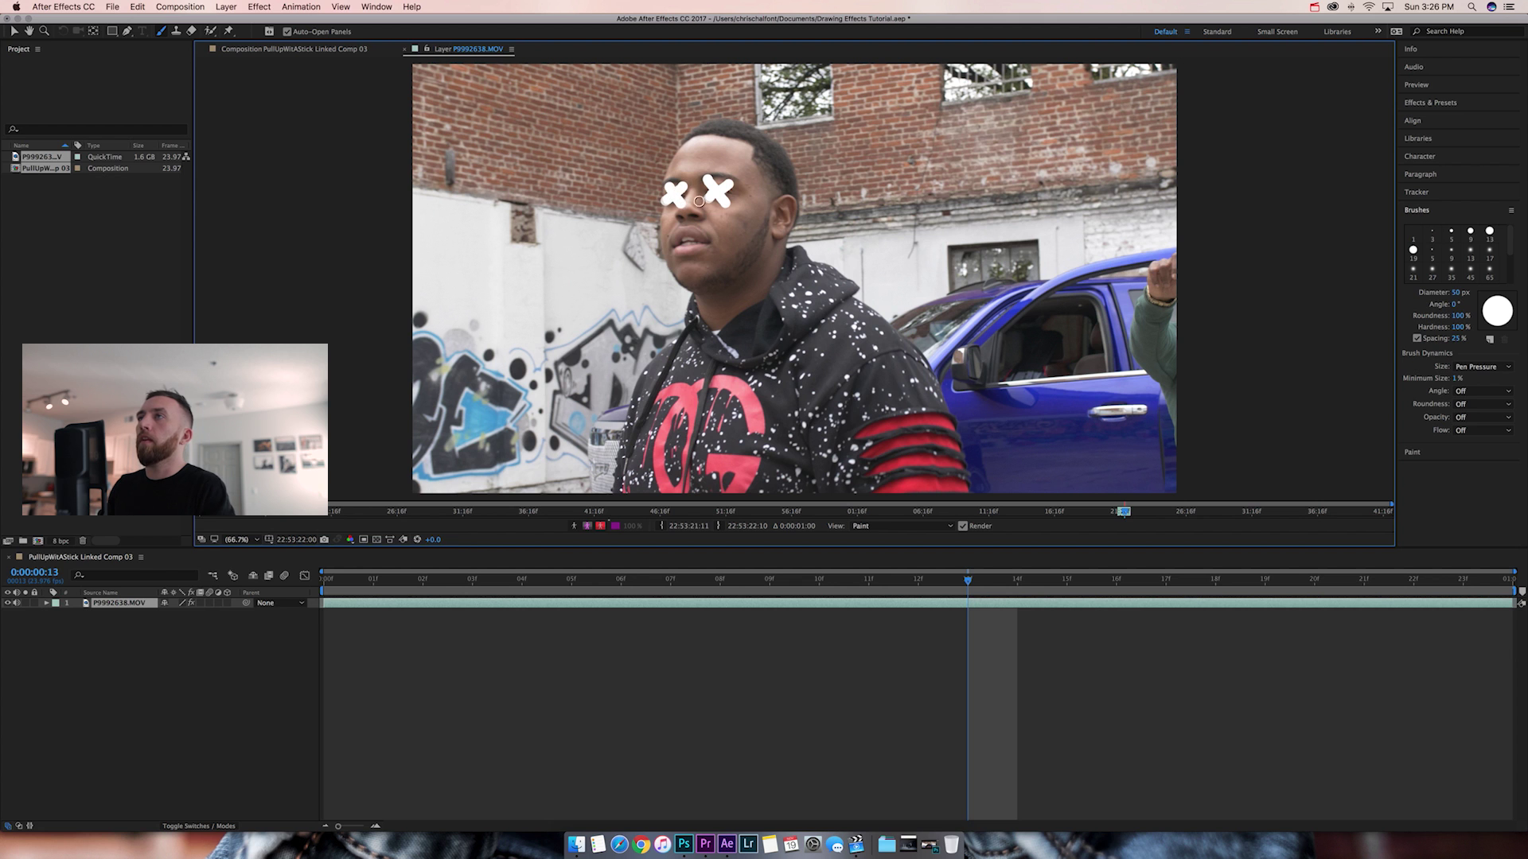
key("Page_Down")
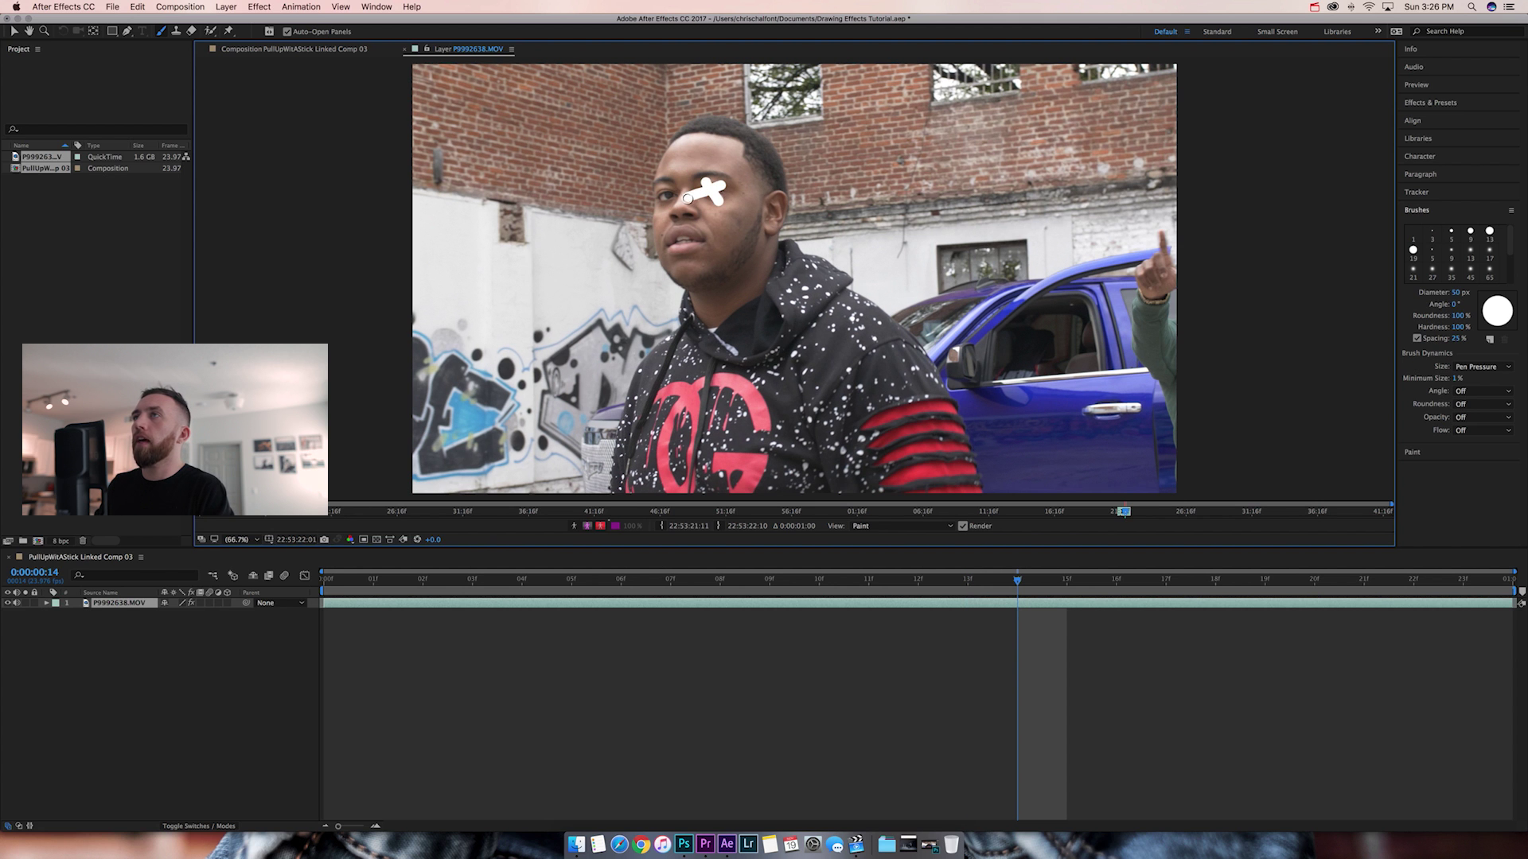
key("Page_Down")
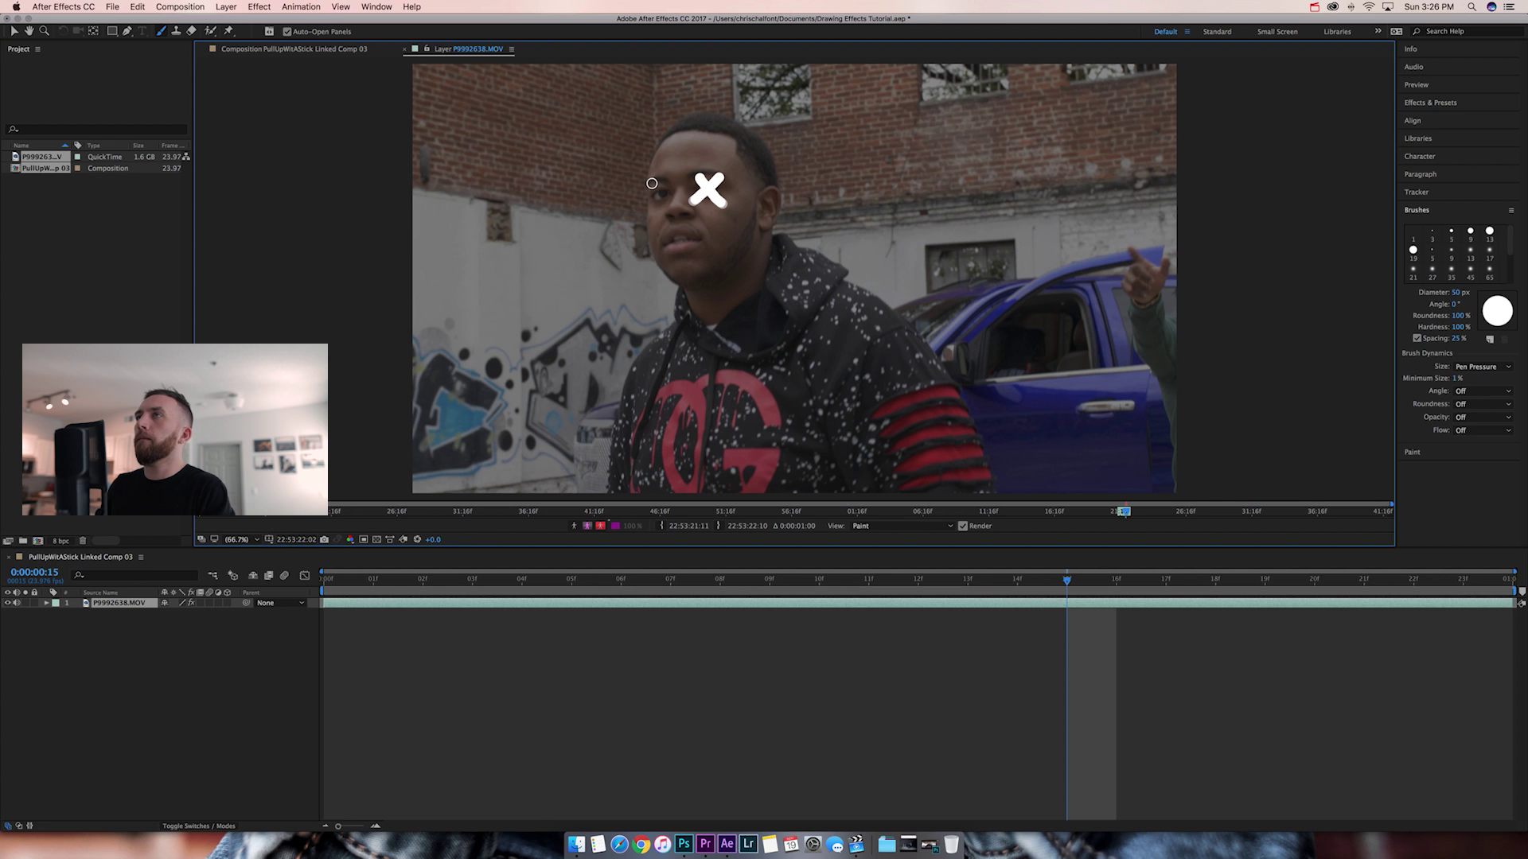
left_click_drag(668, 179, 648, 204)
key("Page_Down")
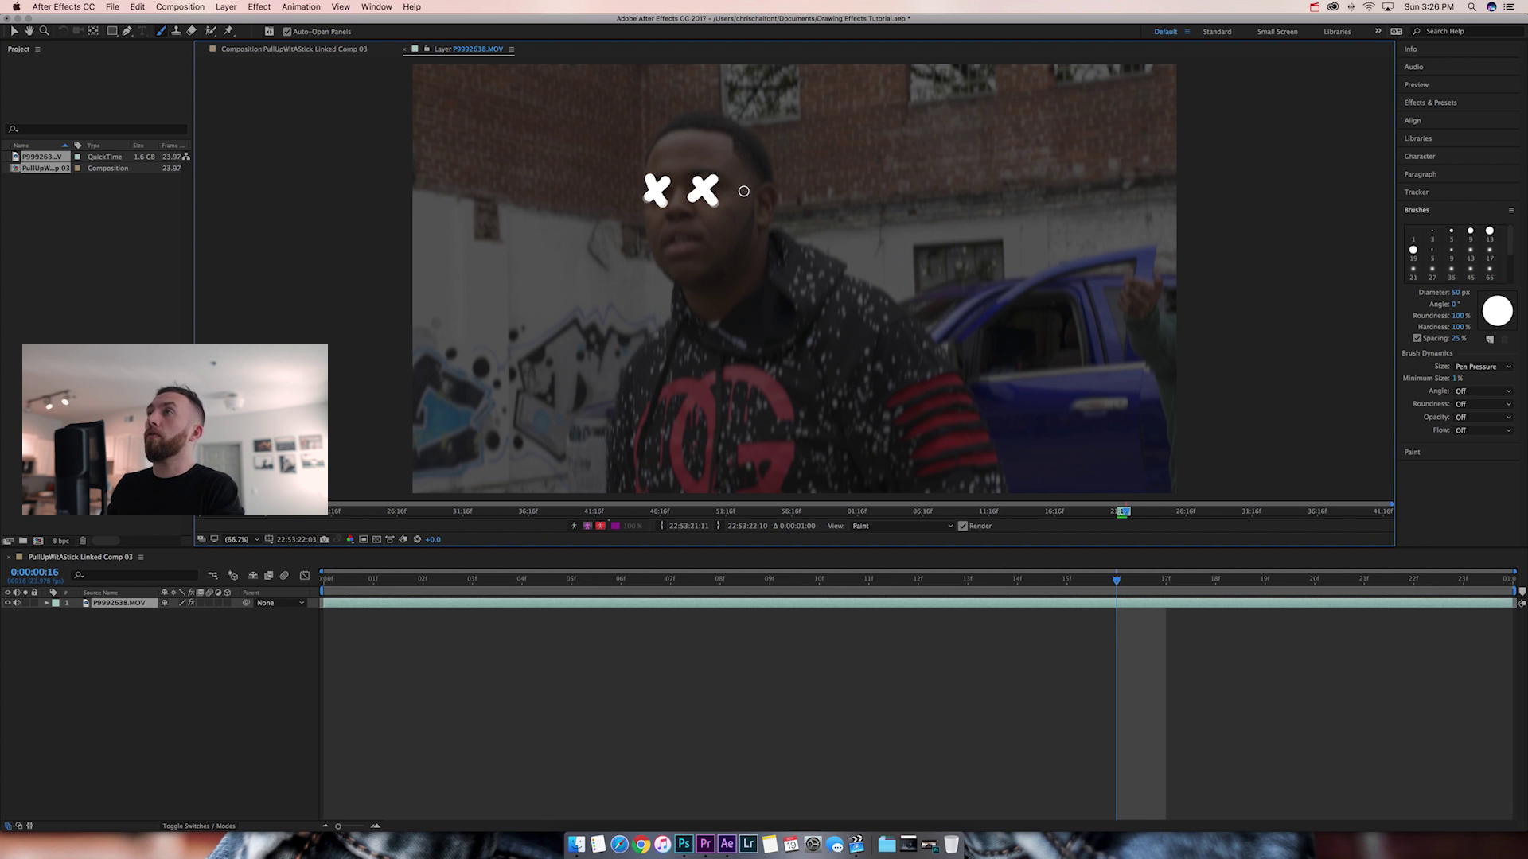
Paint over both of the man's eyes in white on the darkened frames 17 and 18
key("Page_Down")
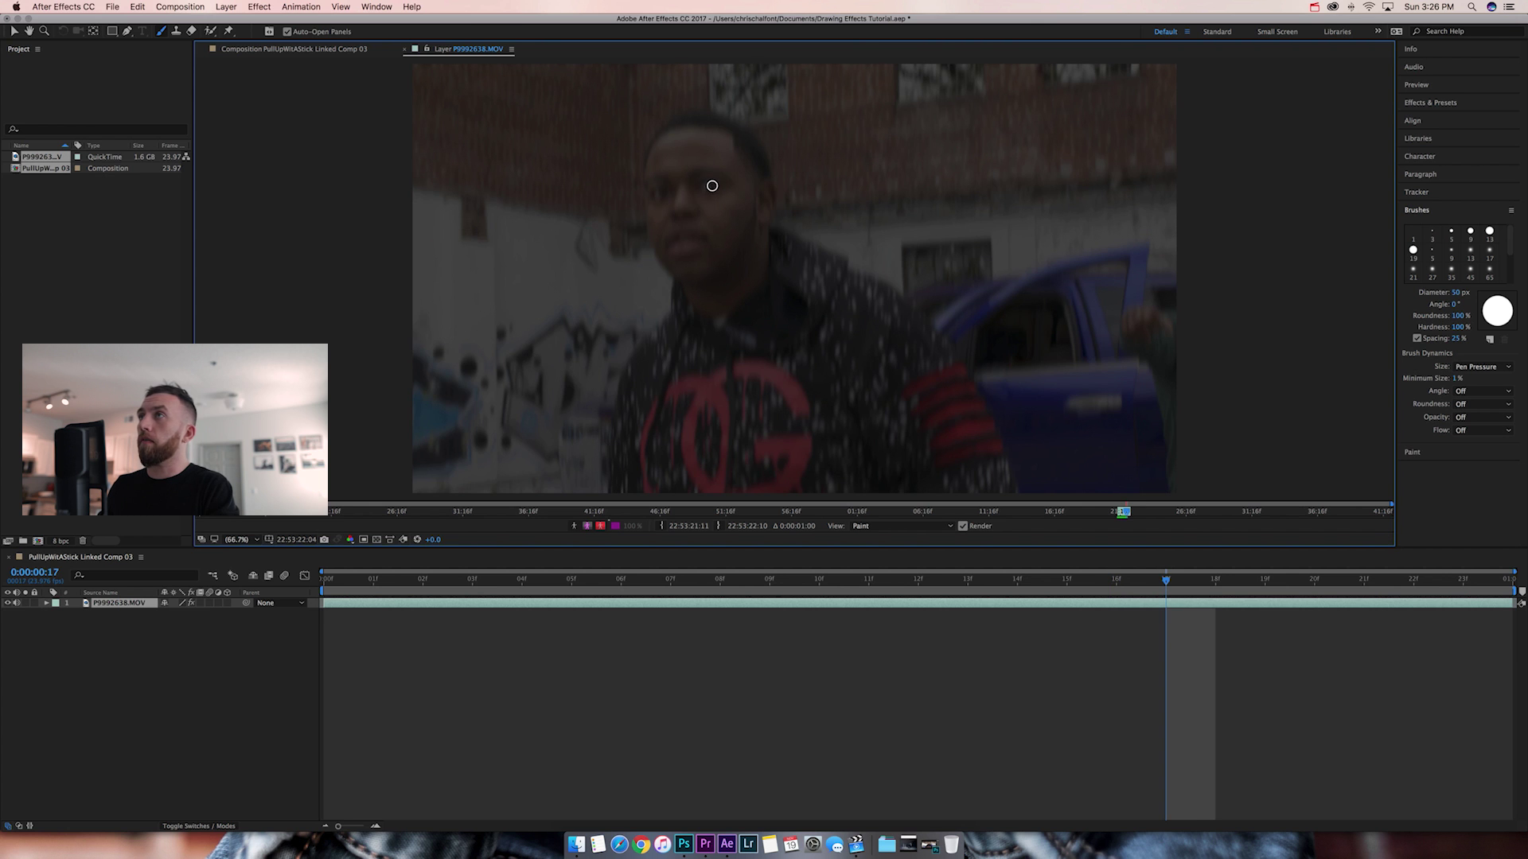
key("Page_Down")
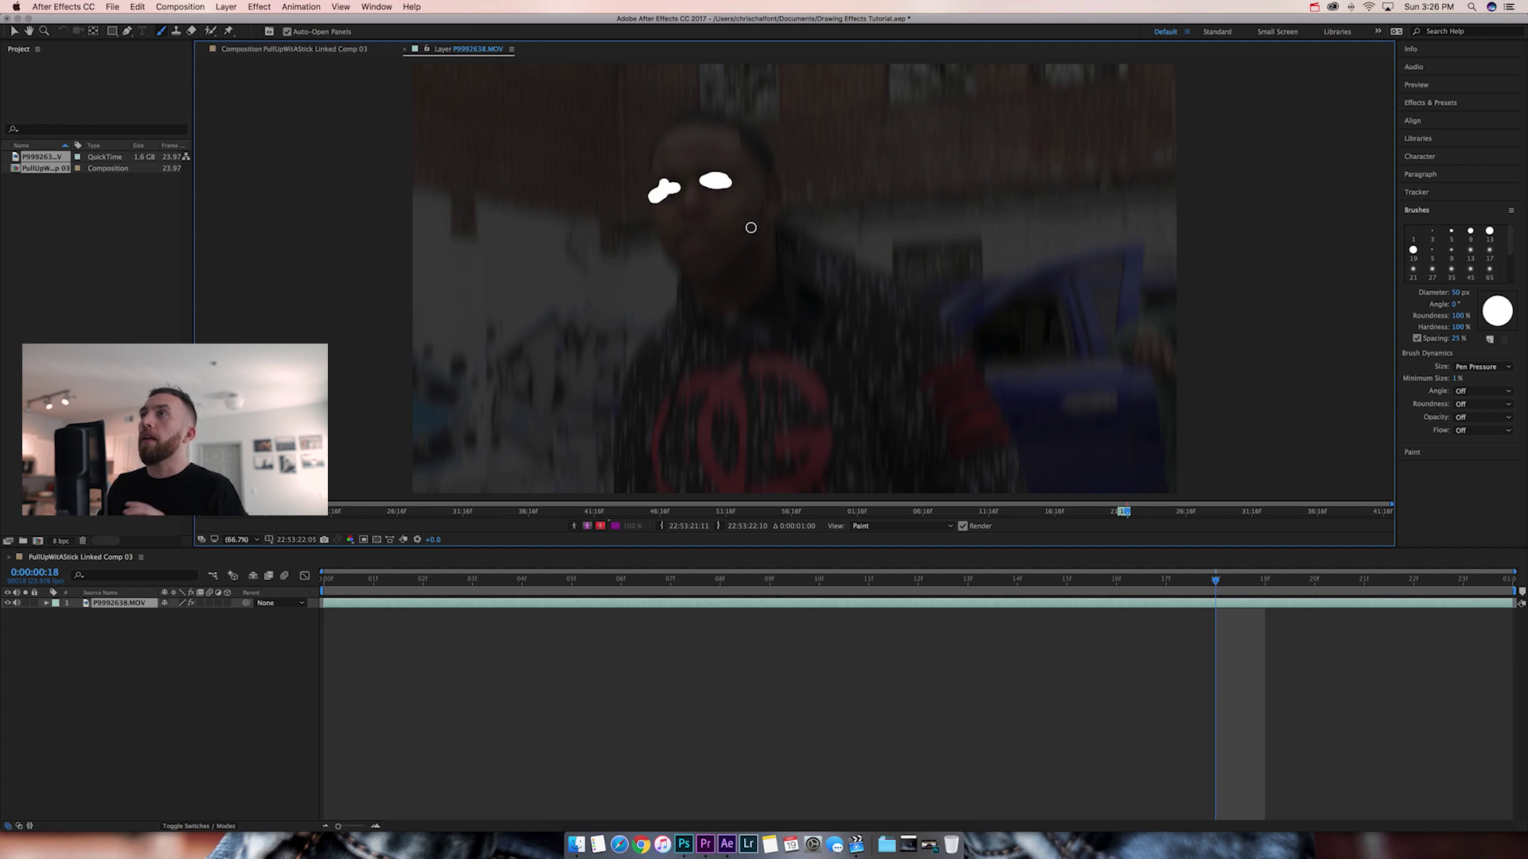
Save the painted project with the playhead back on the first frame, and quit After Effects to return to Premiere Pro
mouse_move(992, 587)
left_mouse_down()
mouse_move(374, 579)
mouse_move(769, 579)
left_mouse_up()
mouse_move(879, 572)
left_mouse_down()
mouse_move(917, 579)
mouse_move(324, 579)
left_mouse_up()
key("super+s")
left_click(72, 5)
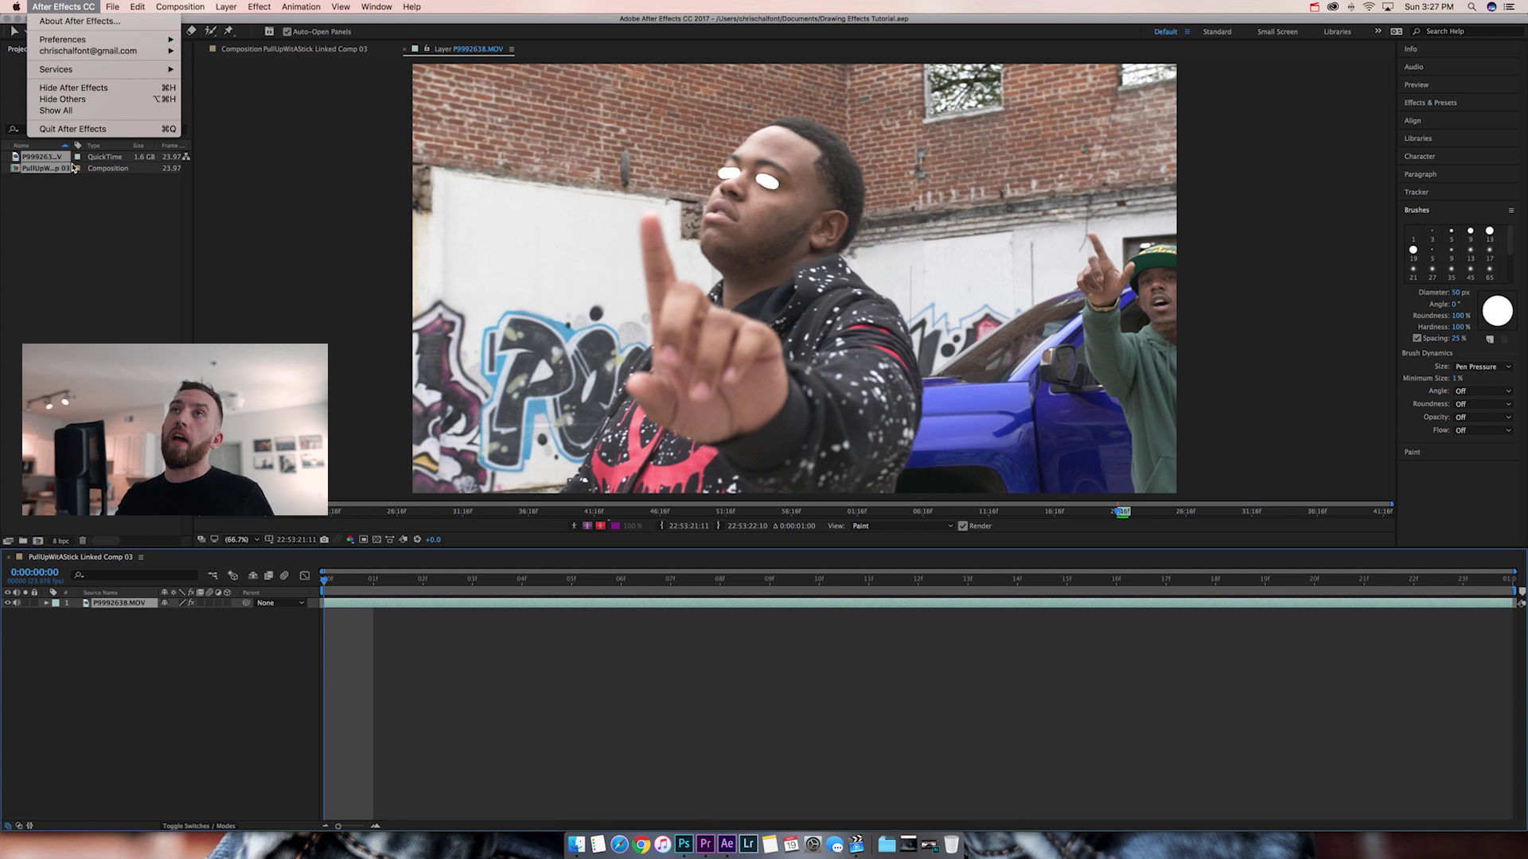
left_click(73, 132)
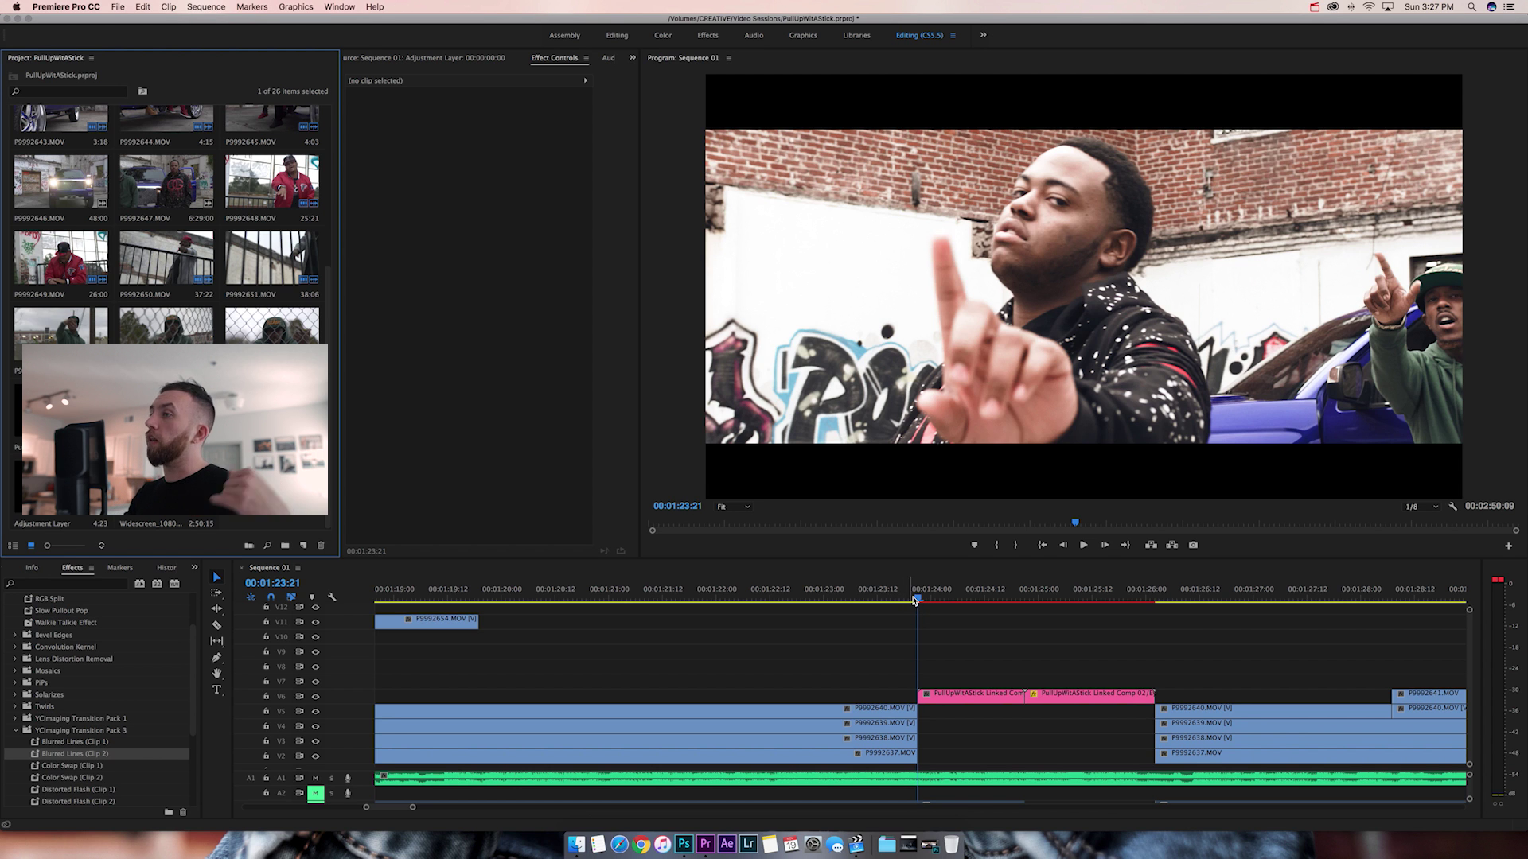
Play the sequence from 00:01:23:18, just before the linked comp, to review the painted frames in the edit
left_click(919, 600)
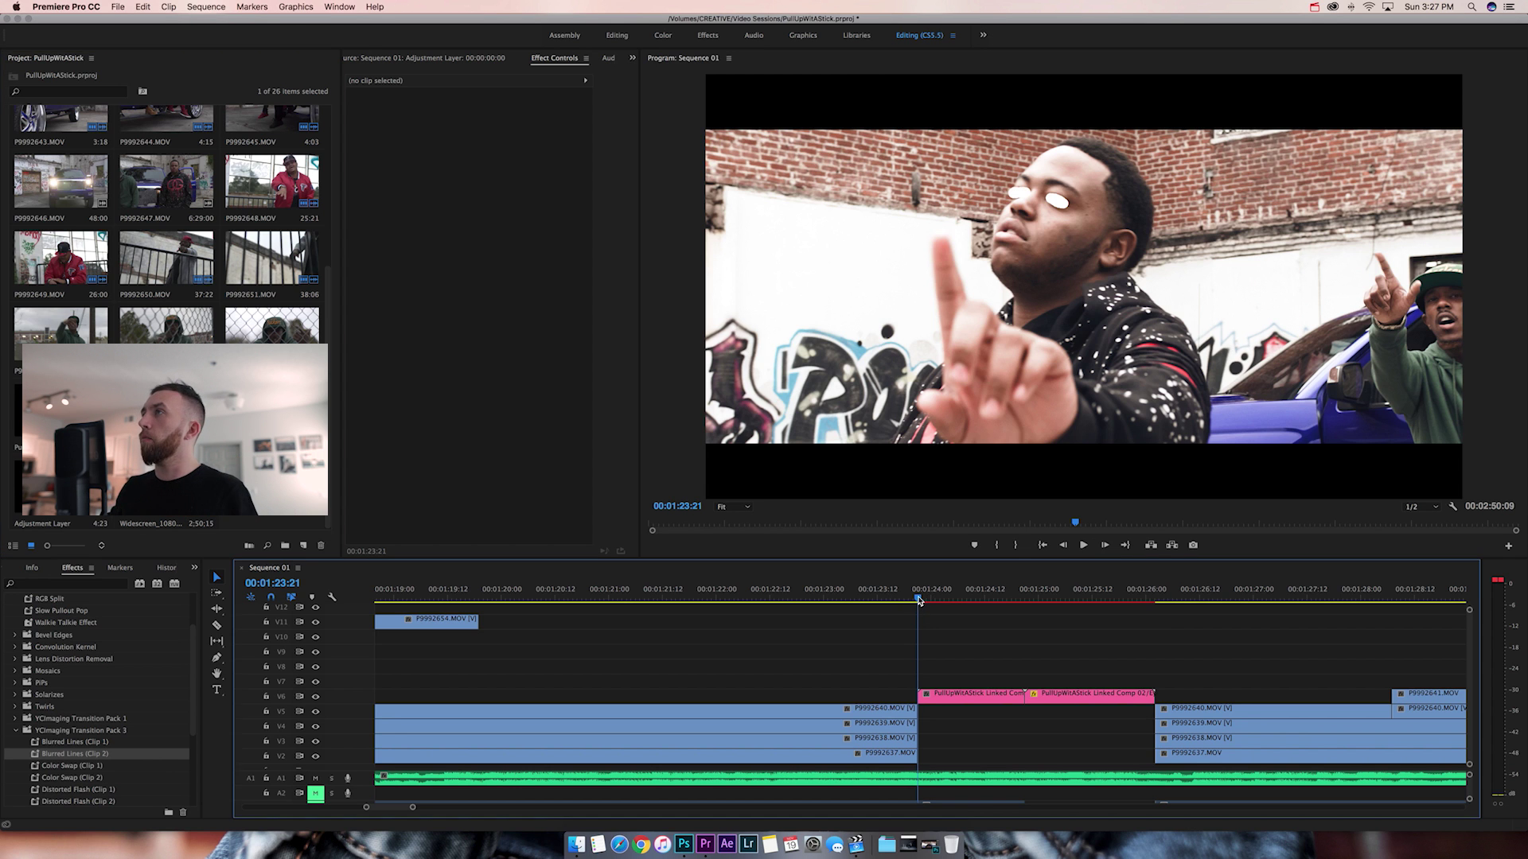
left_click(904, 599)
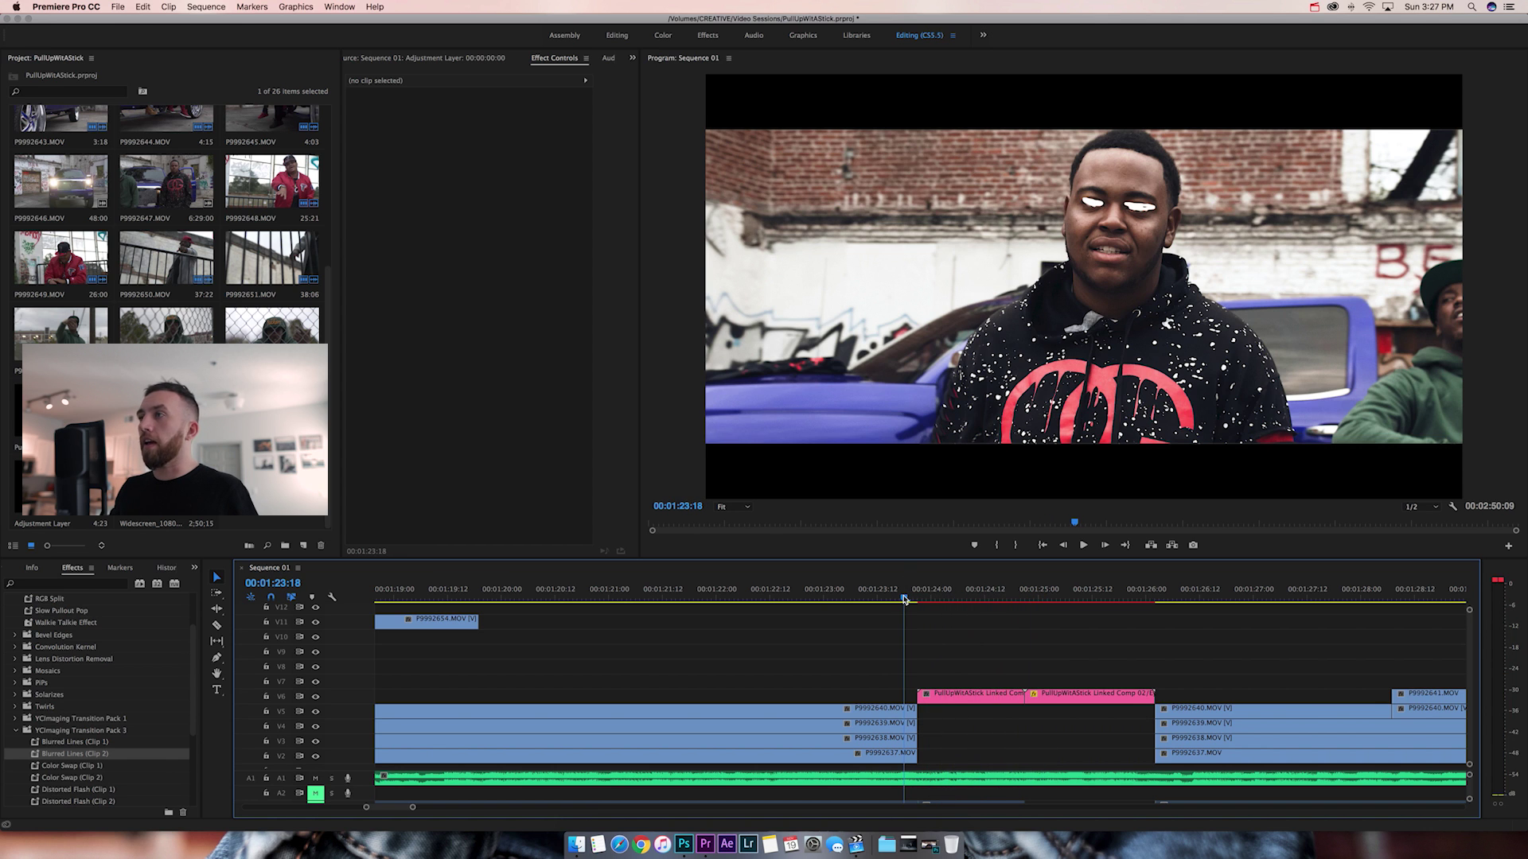
key("space")
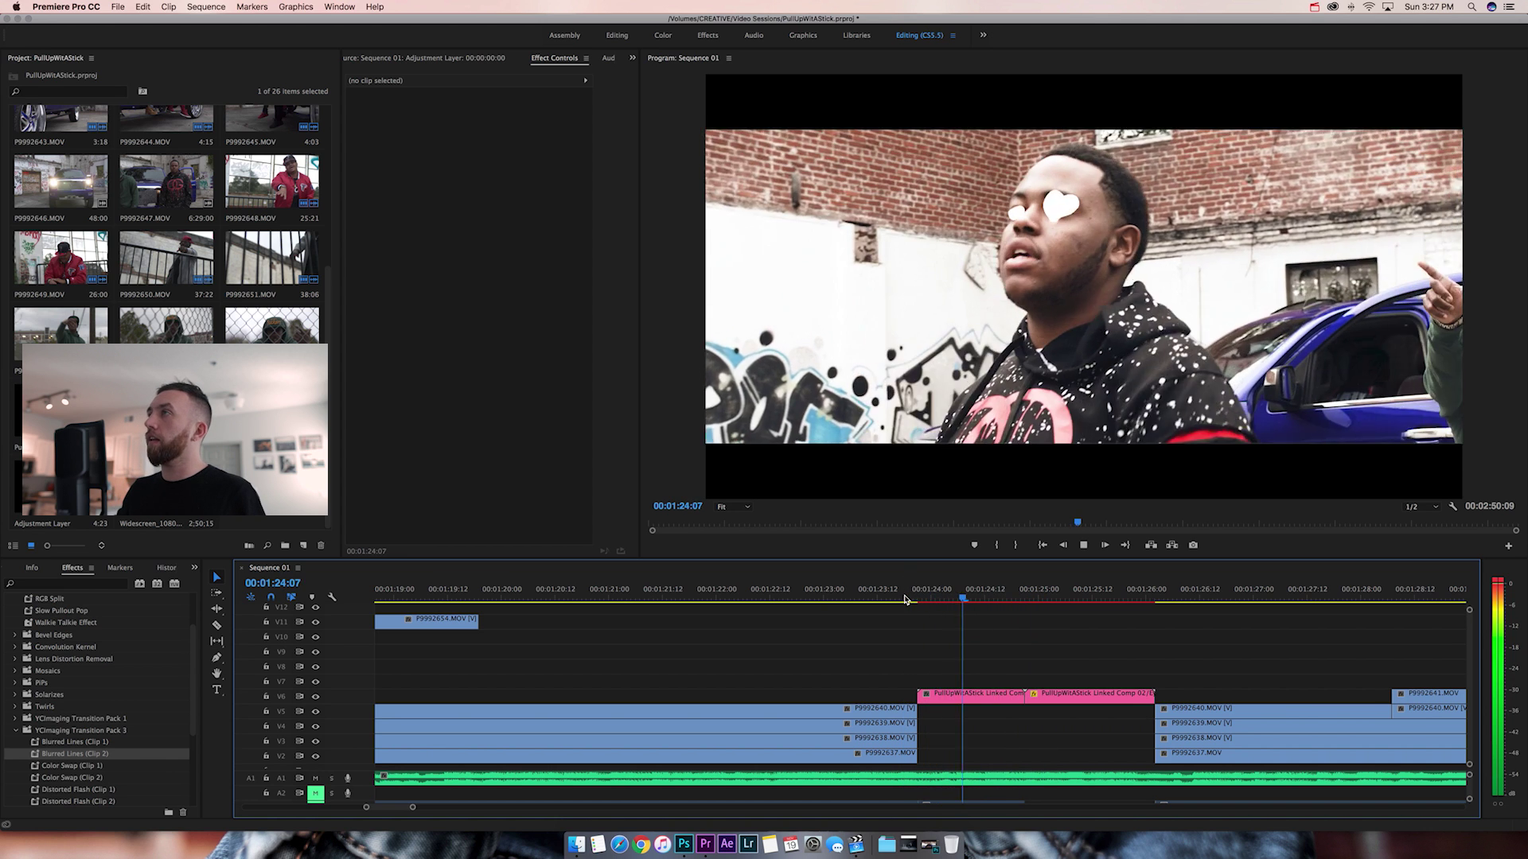
left_click(904, 598)
key("space")
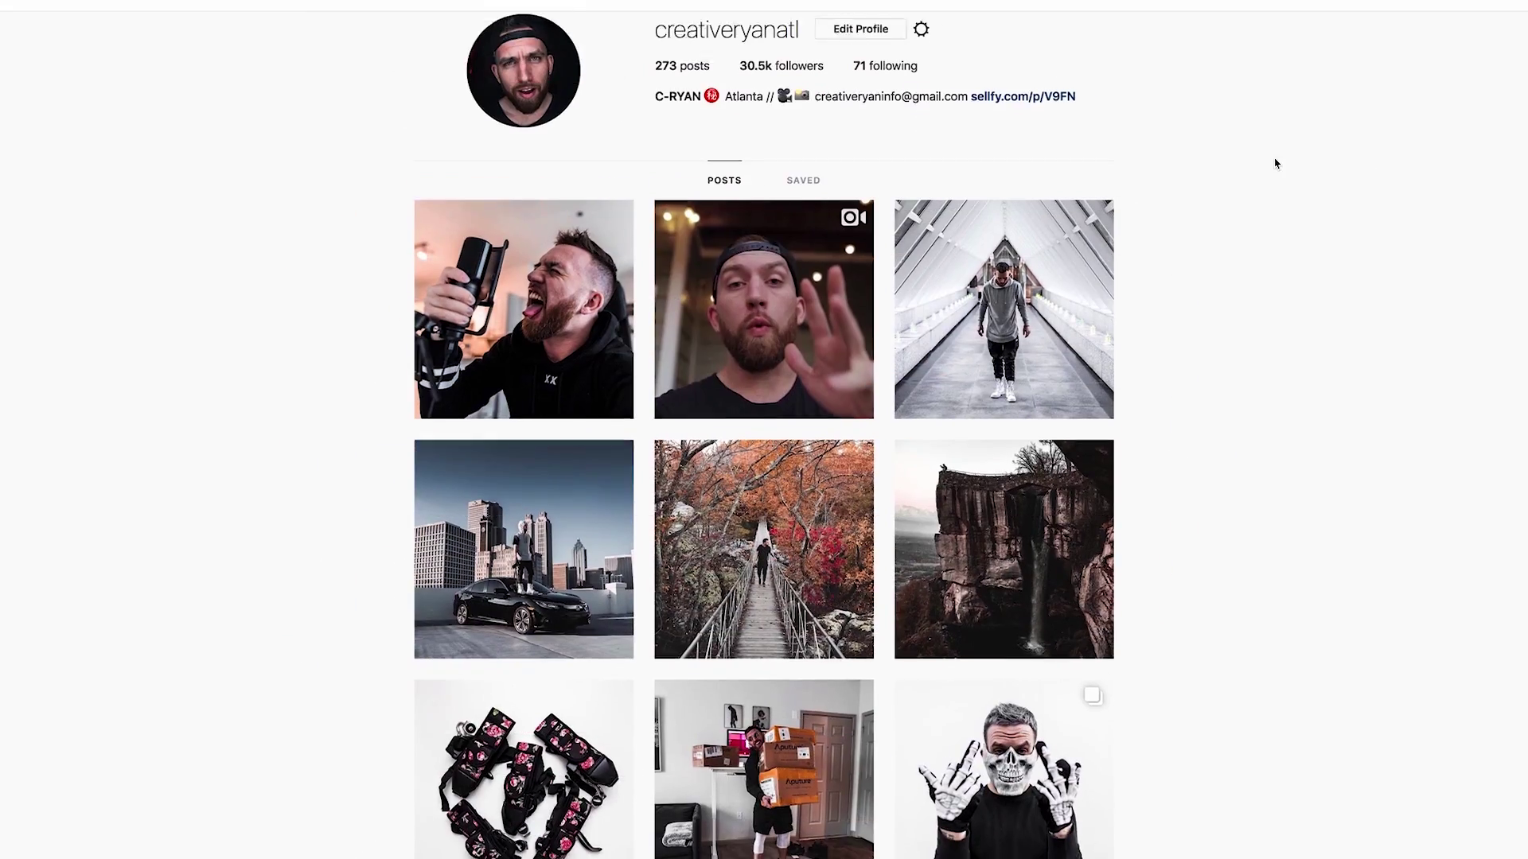
scroll(1276, 160, "down", 5)
scroll(1275, 163, "down", 6)
scroll(1275, 163, "down", 7)
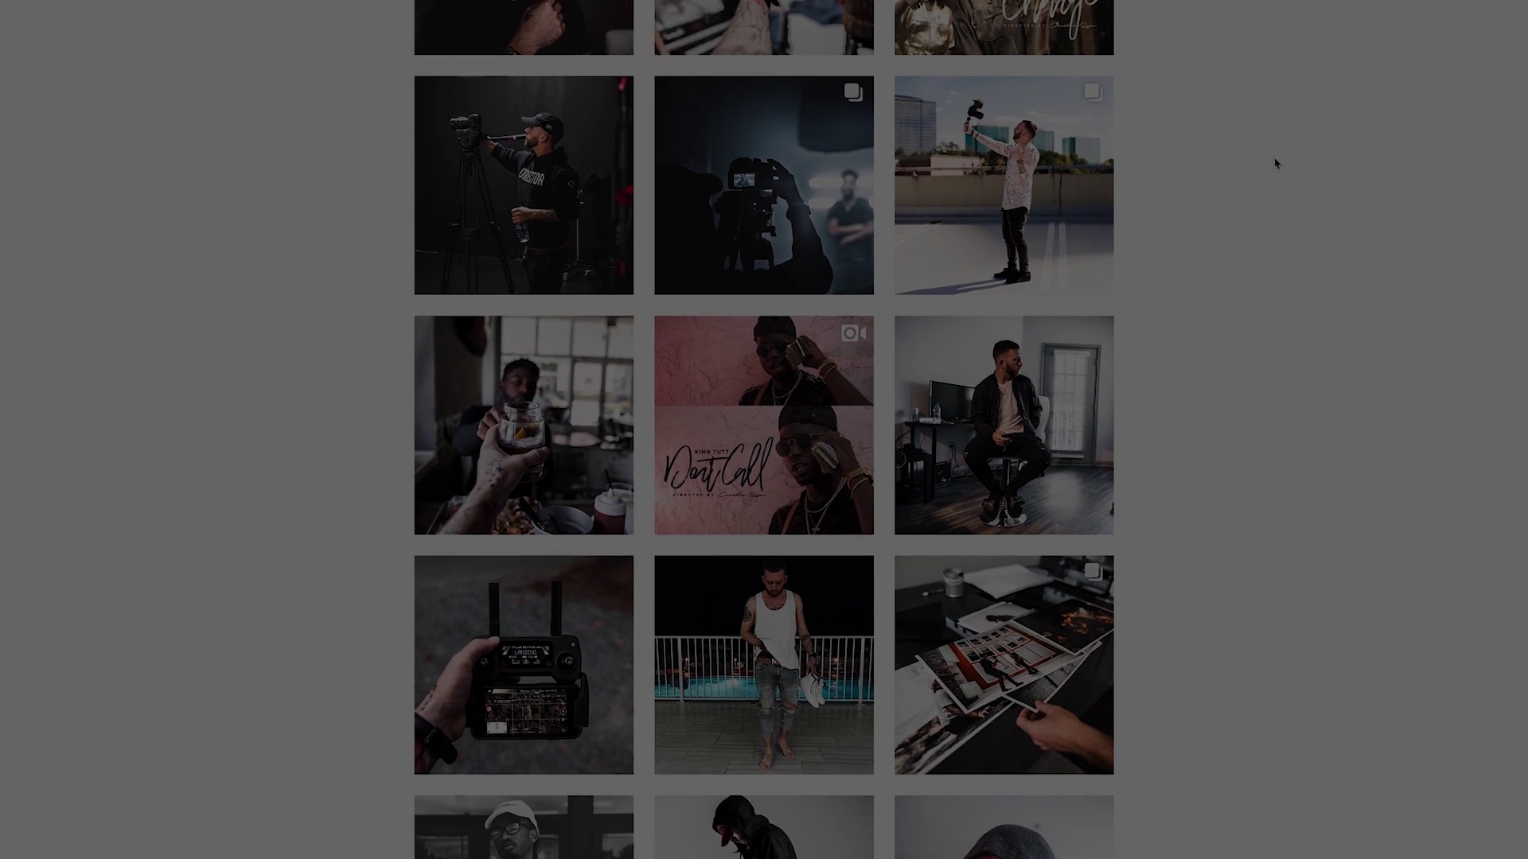